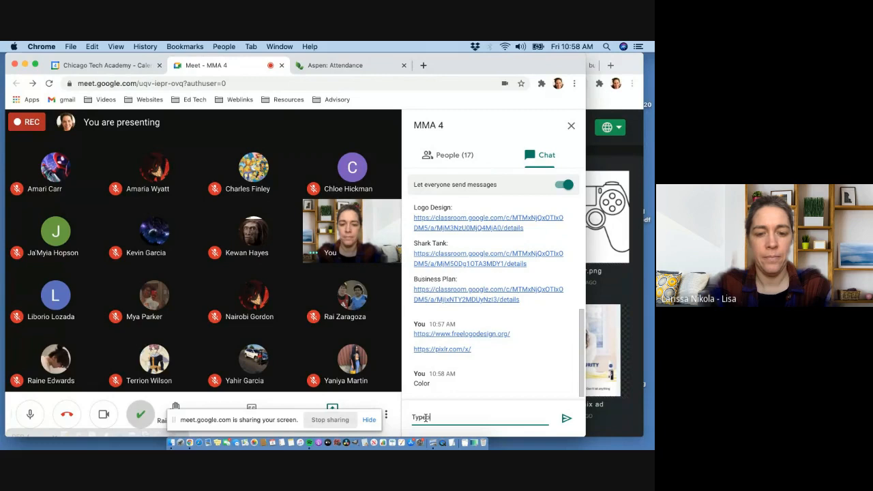
Step: Correct the misspelled chat draft and send "Typography (font style)" to everyone in the meeting
key(BackSpace)
key(BackSpace)
key(BackSpace)
key(BackSpace)
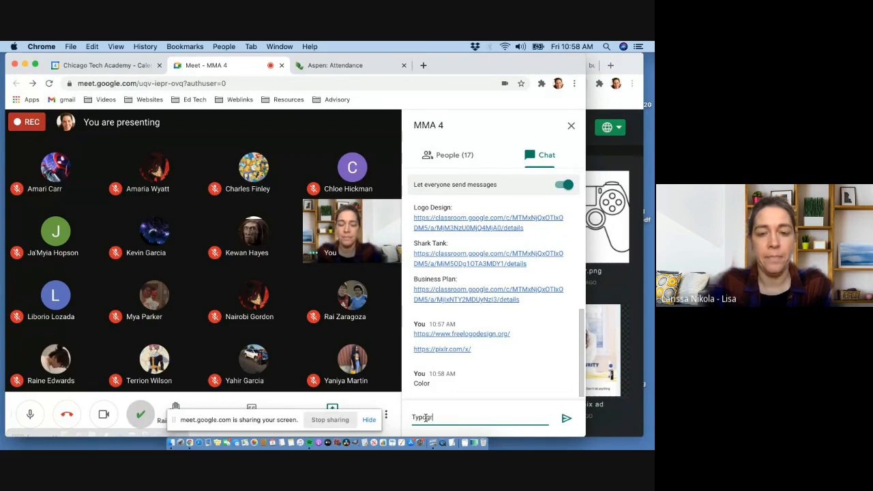
text(aphy (font)
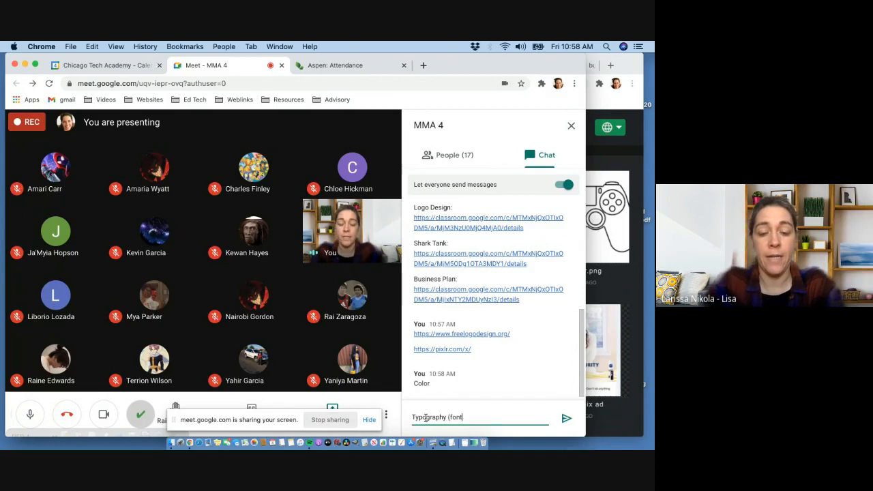
text( style)
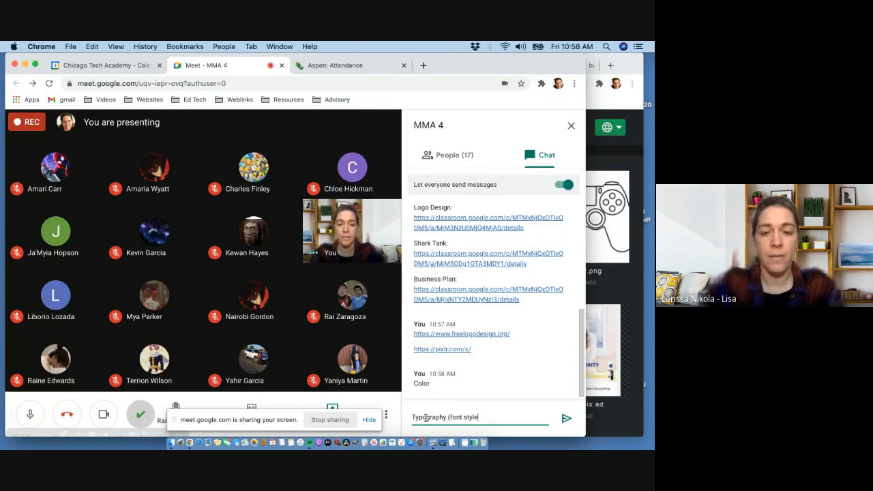
text())
key(Return)
Step: Send "Imagery" and "Context" to the meeting chat as two separate messages
text(Imag)
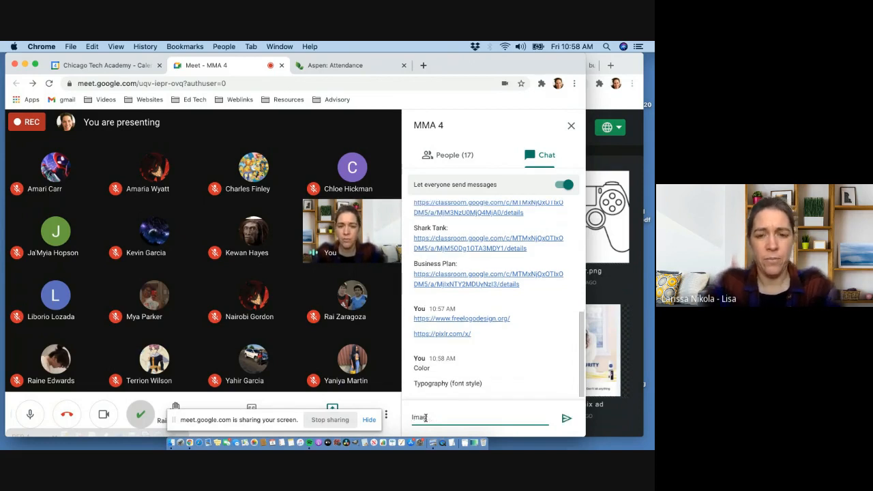
text(ery)
key(Return)
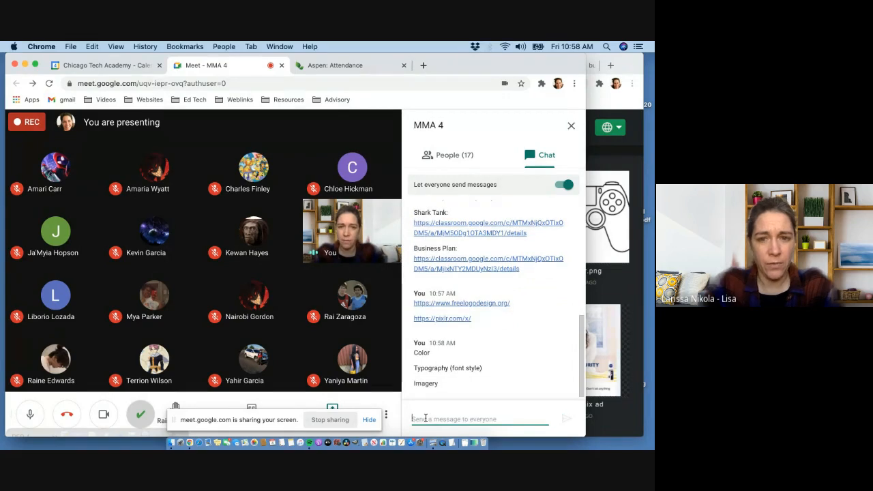
text(Col)
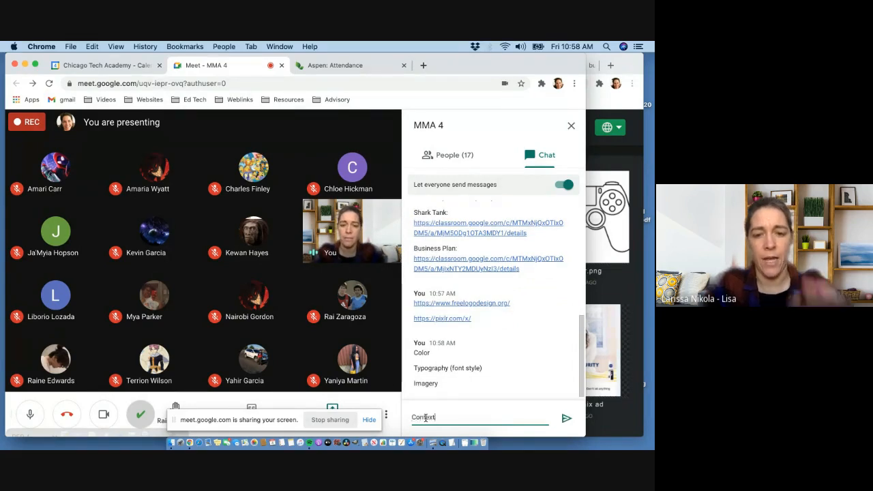
text(text)
key(Return)
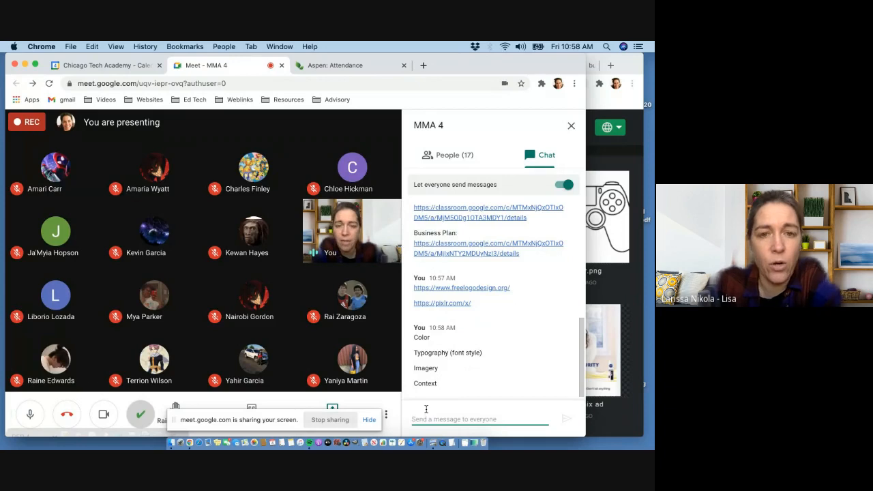
Step: Switch to Pixlr X and create a Web small 800x600 canvas without background, named with the owner's first name plus "Logo"
click(615, 281)
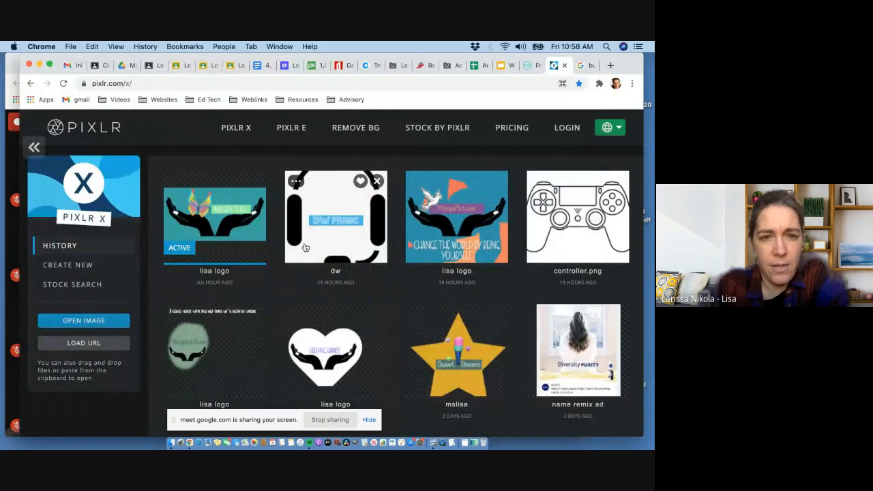
drag(372, 60, 357, 58)
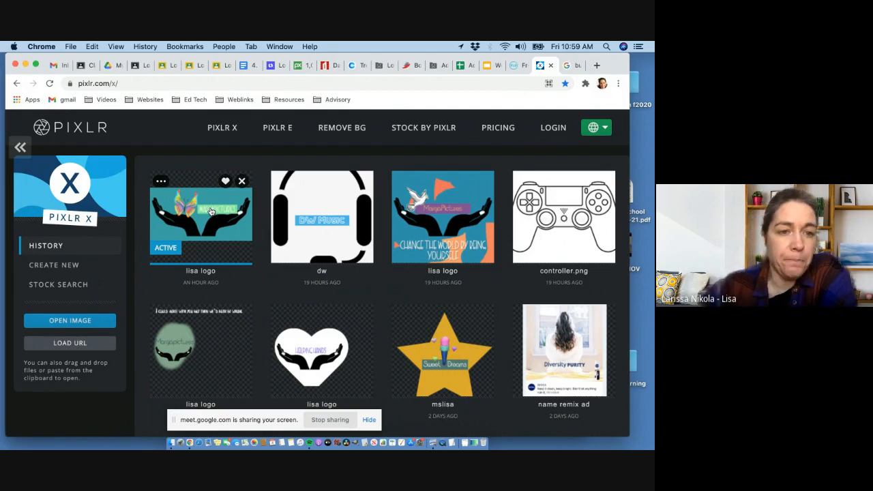
click(58, 266)
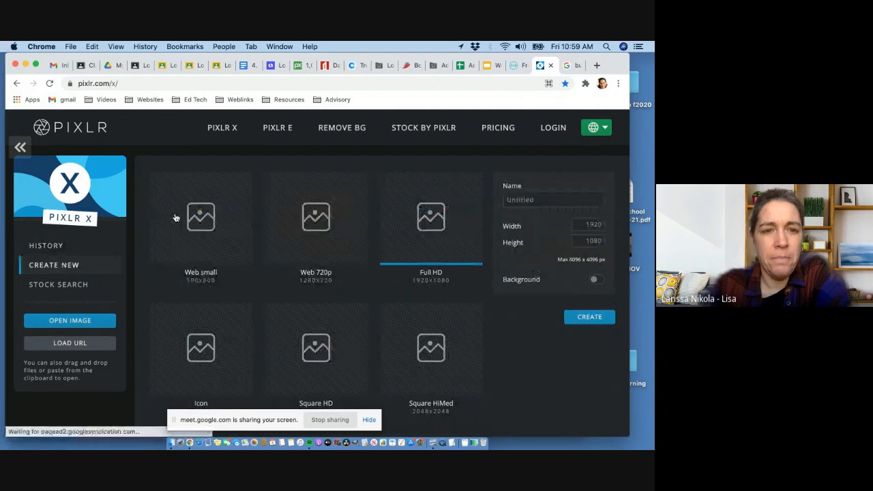
click(203, 225)
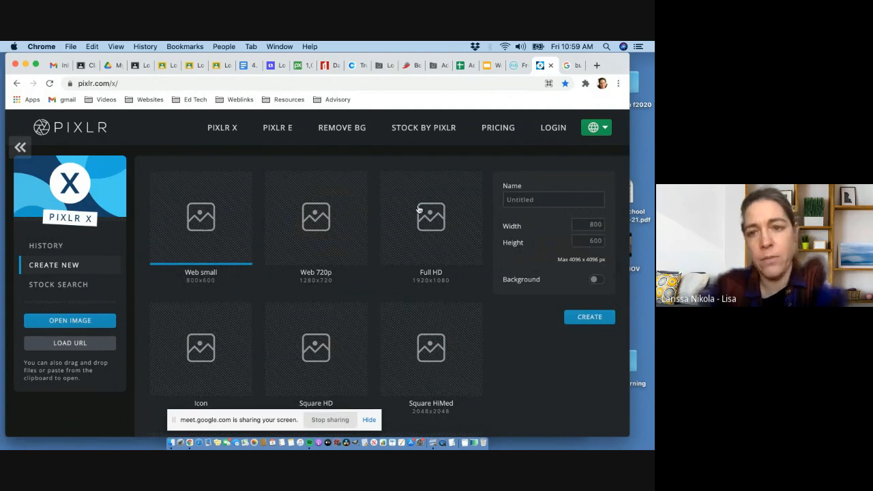
drag(544, 201, 493, 203)
text(Lisa Logo)
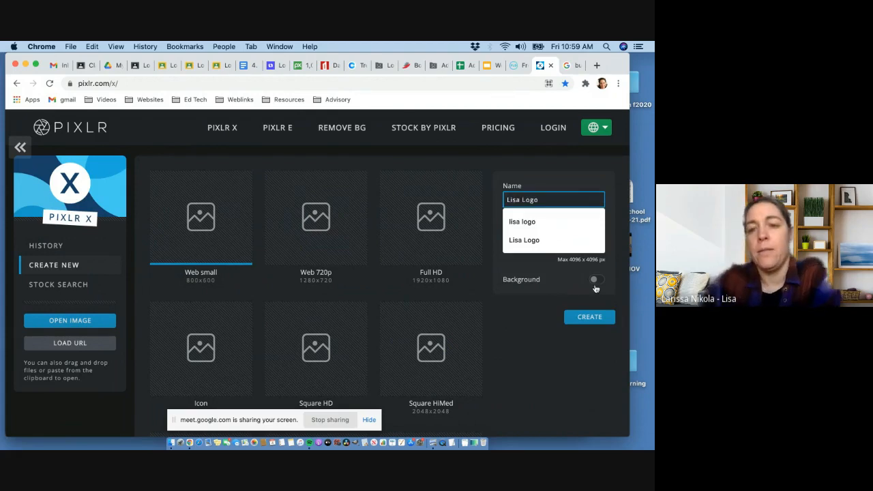
click(587, 318)
click(586, 318)
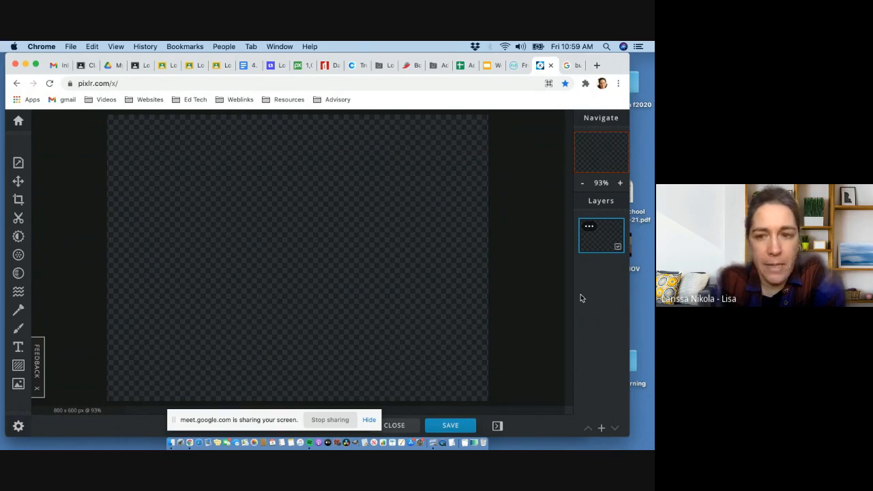
Step: Add a new text layer to the canvas and replace its placeholder wording with "MargaPictures"
click(18, 347)
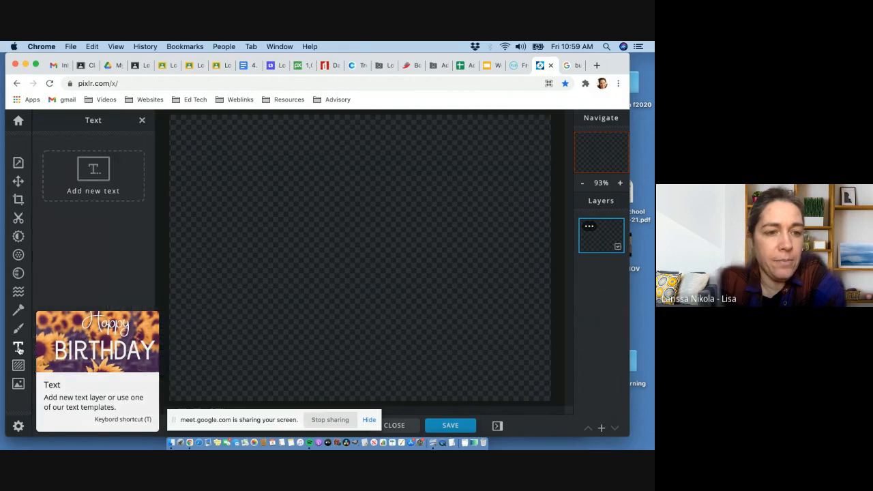
click(90, 176)
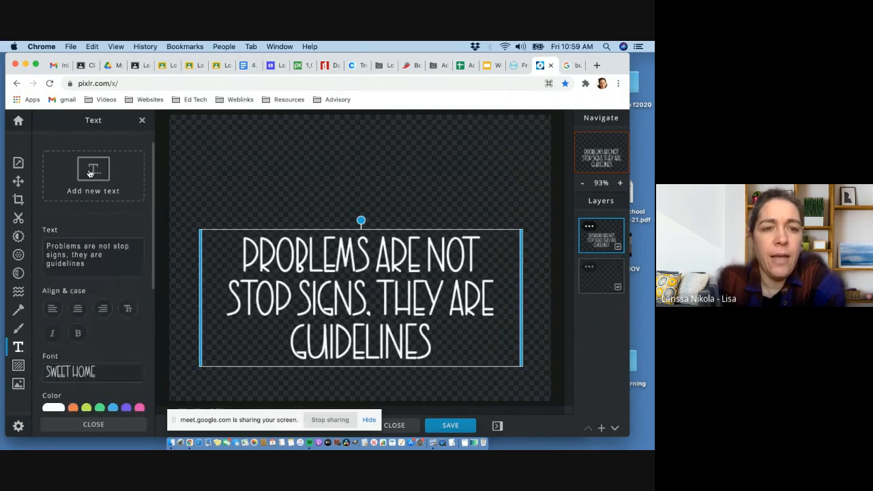
click(94, 260)
drag(93, 264, 45, 247)
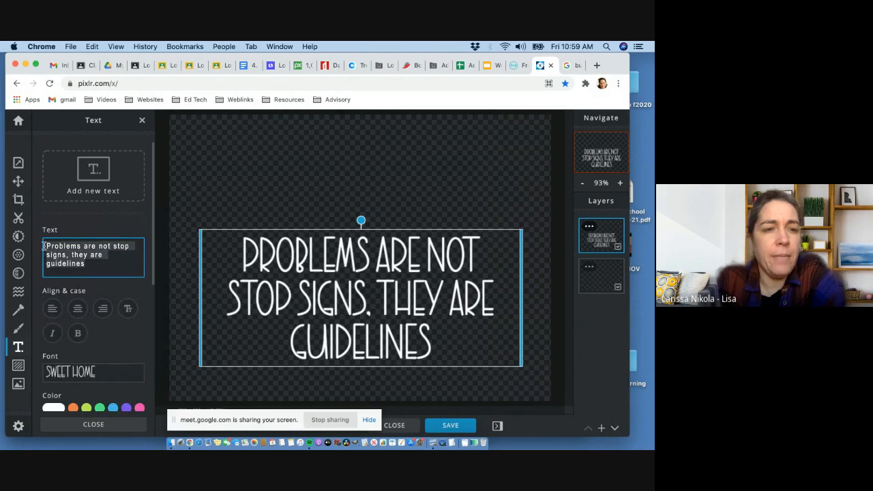
text(Marg)
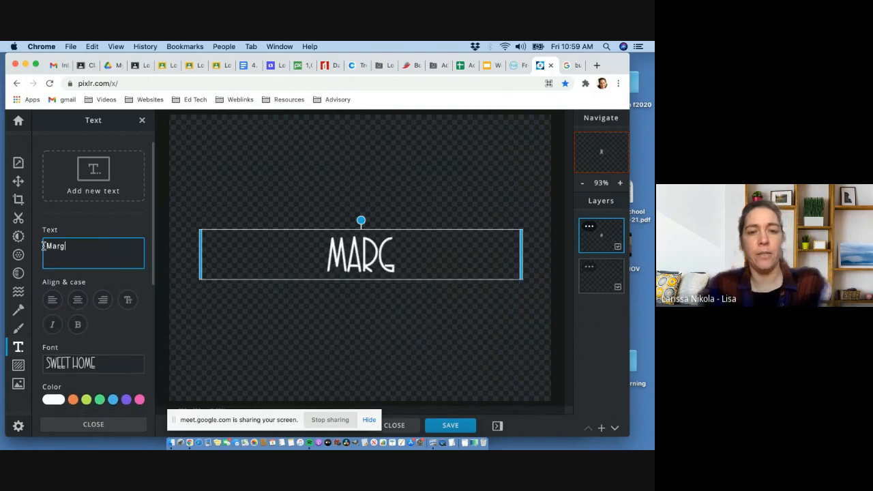
text(aPictures)
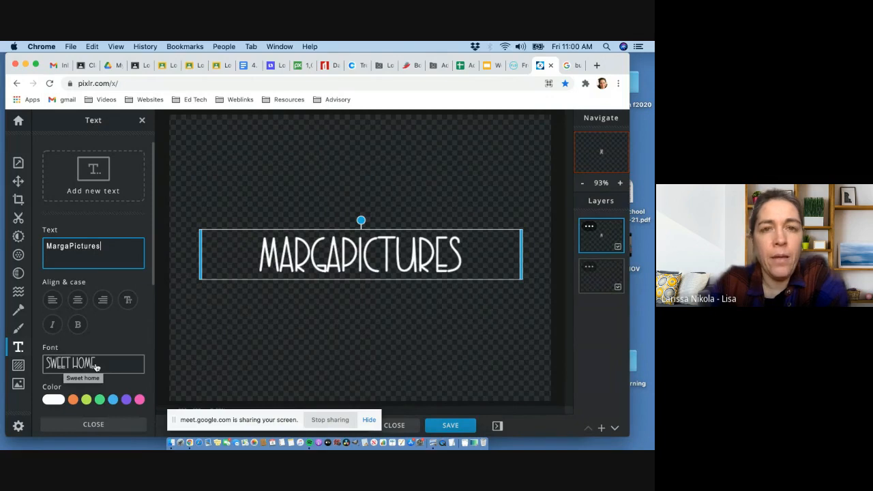
Step: Copy the dafont.com address from its open page and send it to everyone in the Google Meet chat
click(330, 66)
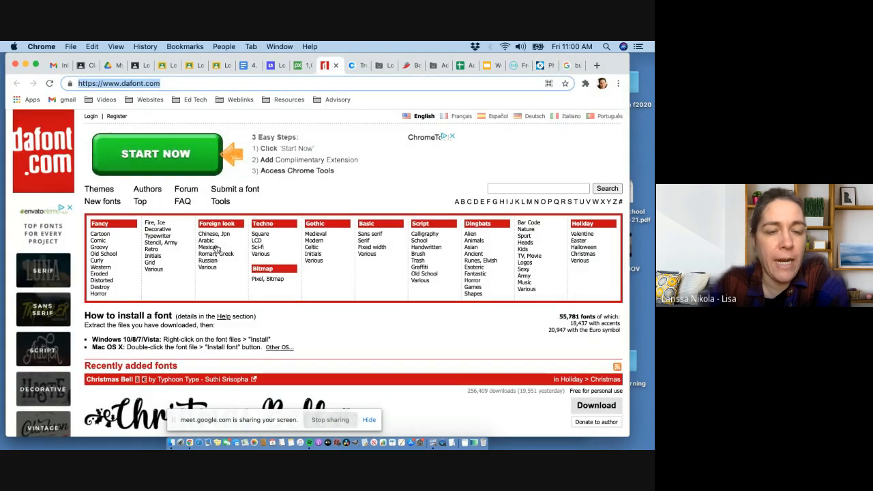
drag(160, 84, 58, 96)
key(ctrl+c)
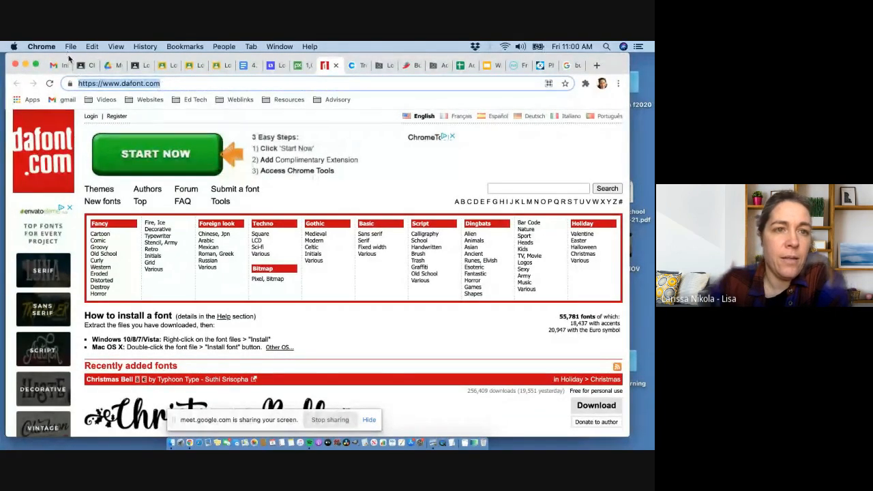
drag(67, 57, 207, 57)
click(94, 120)
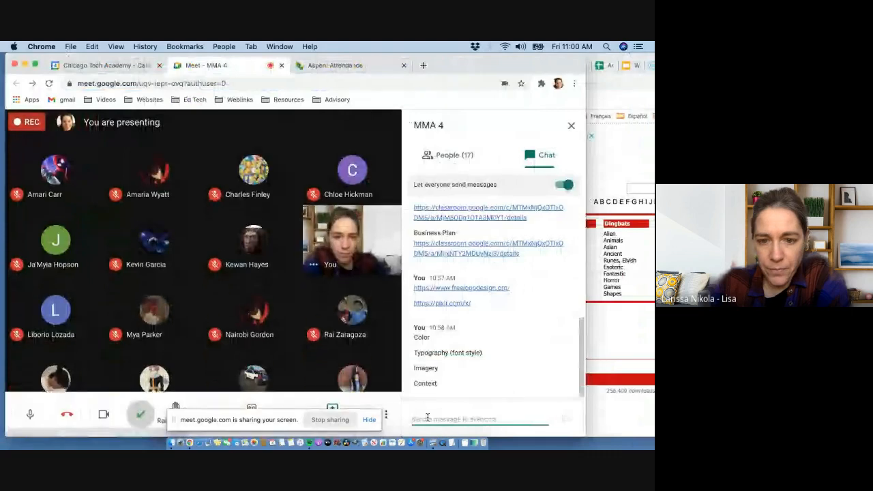
click(428, 417)
key(ctrl+v)
key(Return)
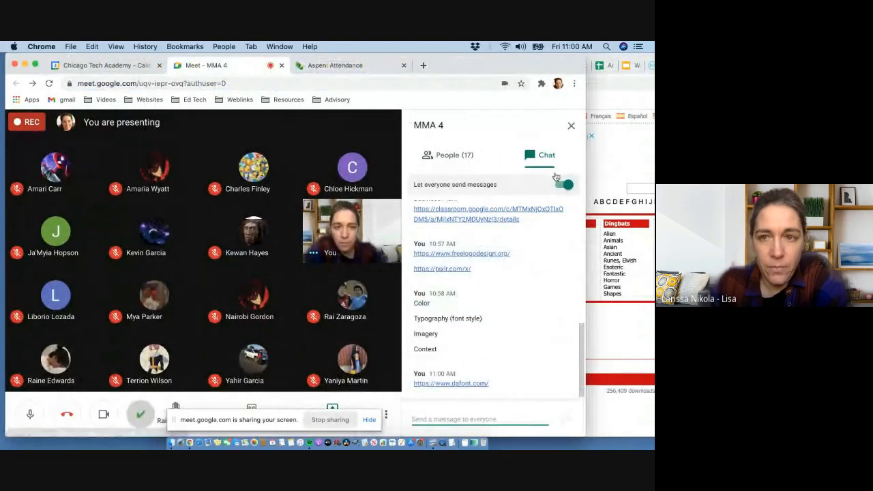
Step: Return to the dafont.com page and open the Groovy category under Fancy
click(611, 152)
drag(530, 58, 384, 44)
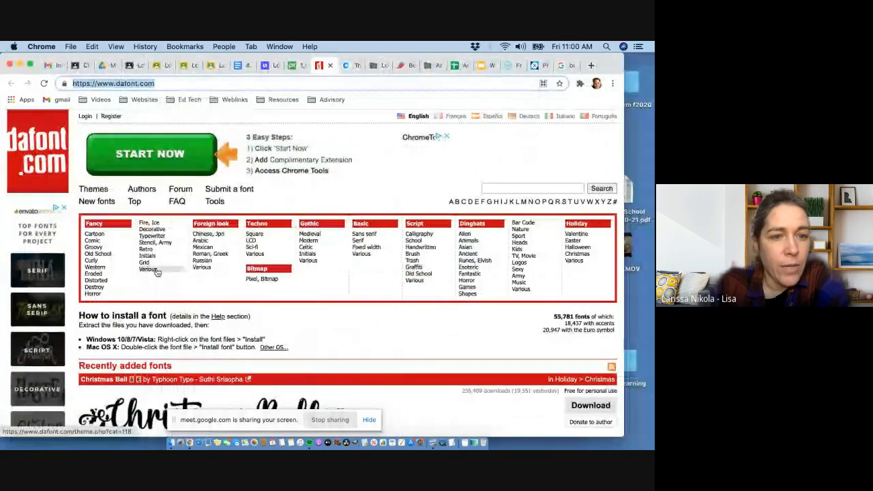
scroll(158, 271, down, 2)
scroll(158, 271, down, 2)
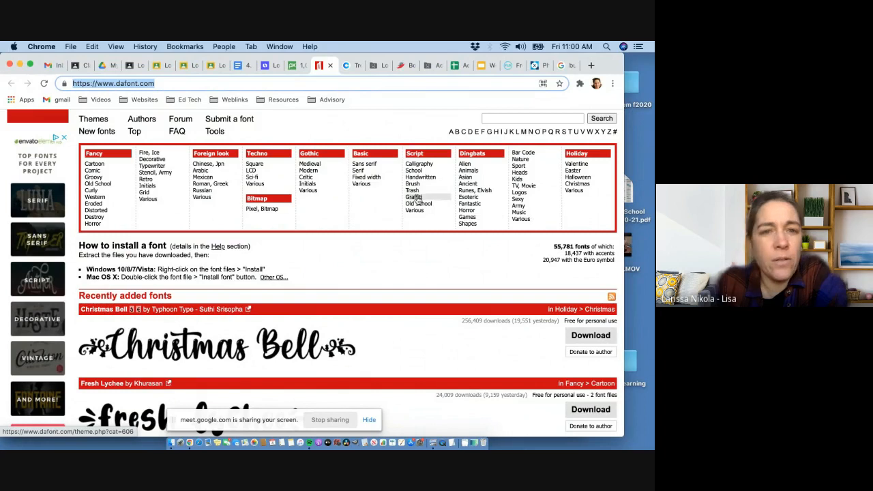
click(95, 178)
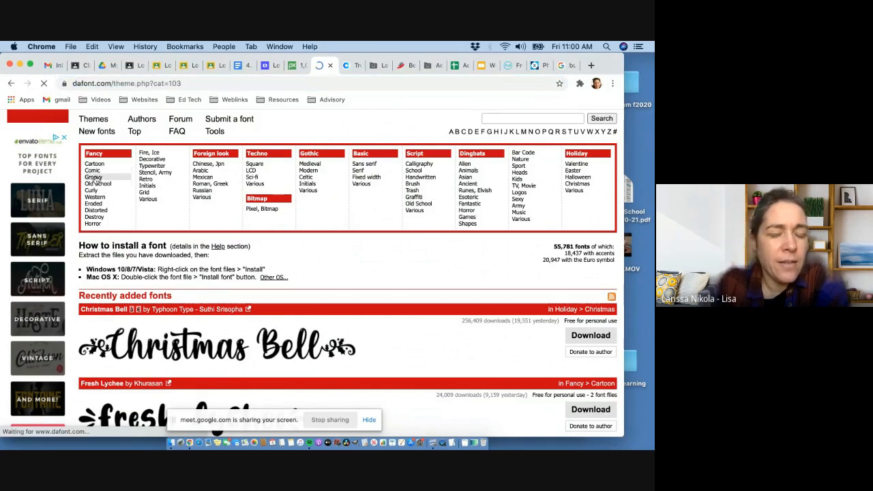
Step: Find the Bell Bottom Laser font in the Groovy list and download it
scroll(202, 334, down, 5)
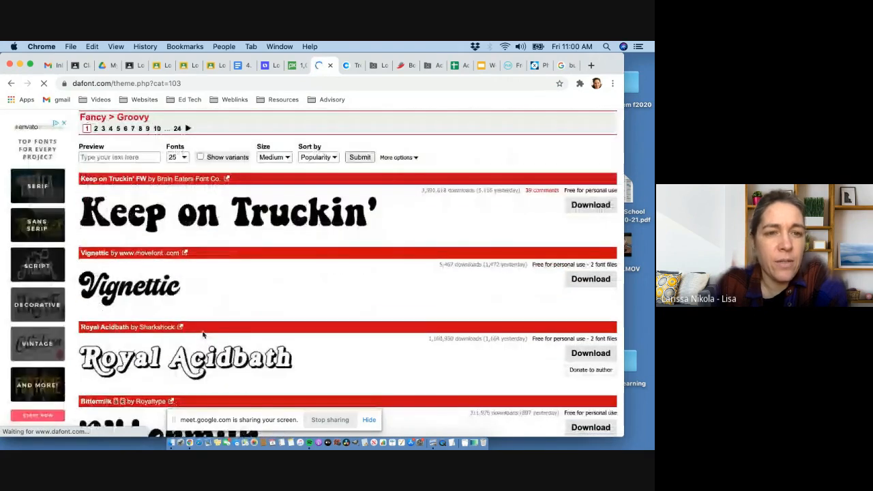
scroll(202, 333, down, 3)
scroll(202, 334, down, 8)
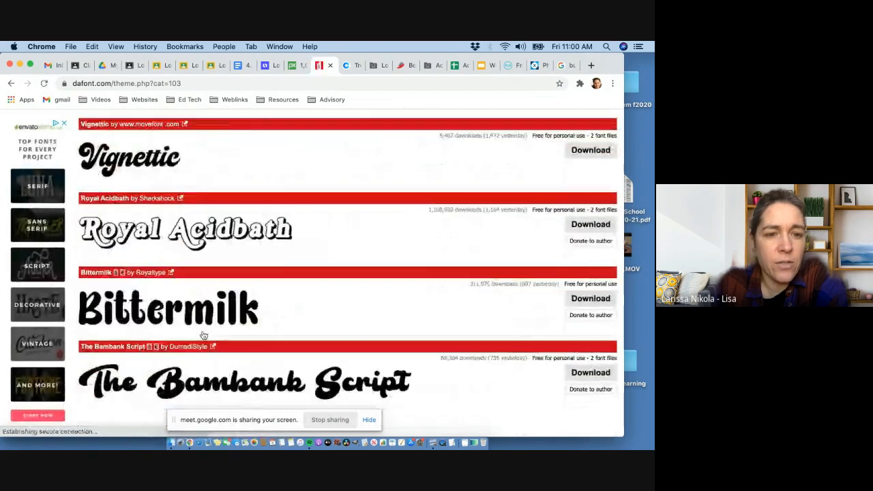
scroll(203, 335, down, 6)
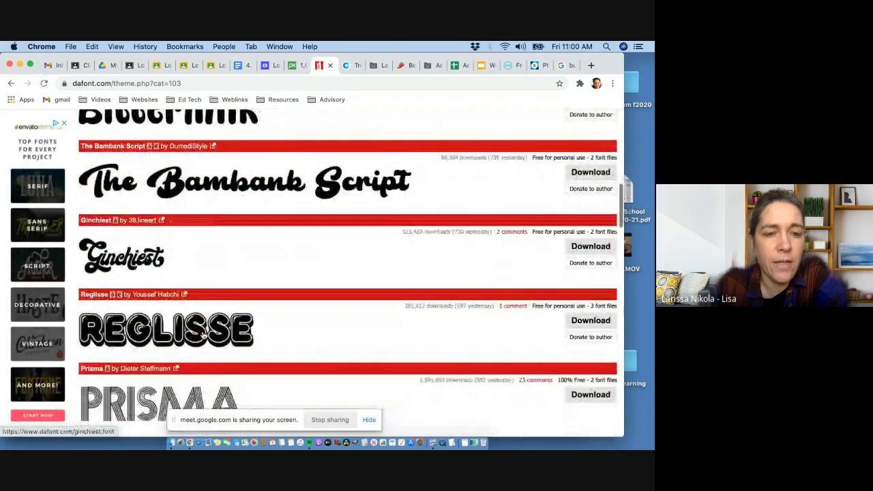
scroll(203, 334, down, 7)
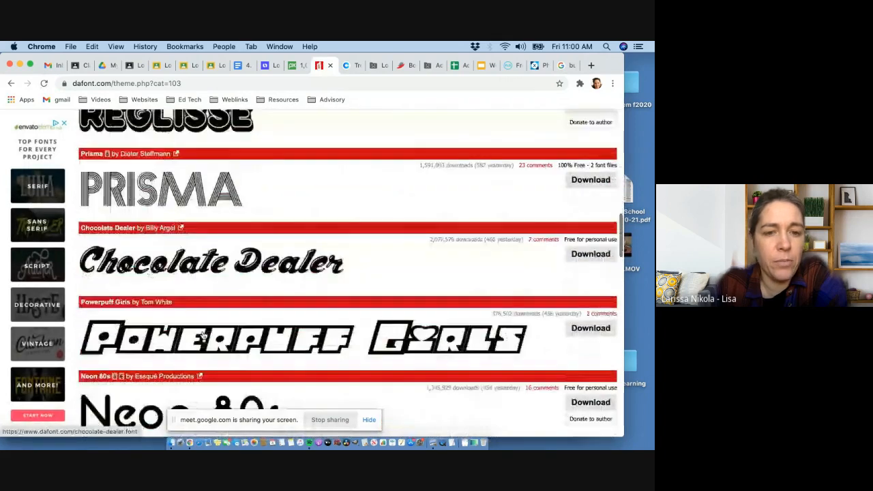
scroll(202, 334, down, 5)
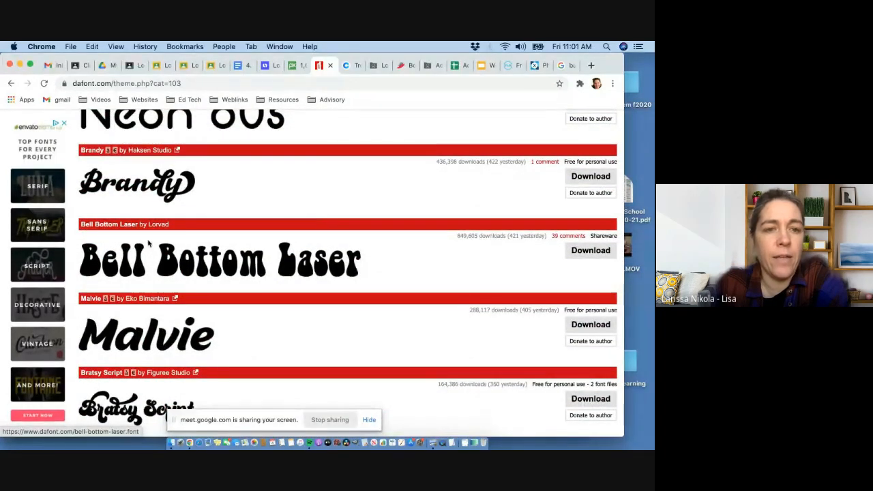
click(583, 252)
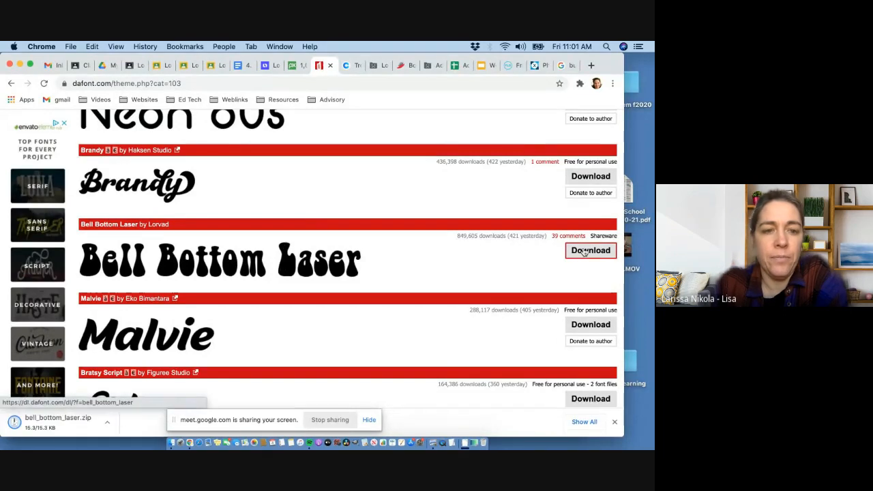
Step: Extract bell_bottom_laser.zip in the Downloads folder to get the font file, and return to the browser
click(67, 426)
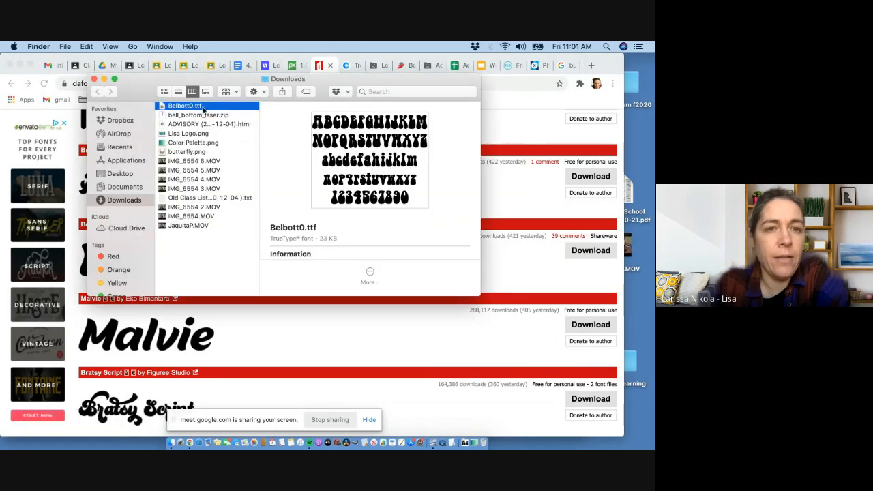
click(199, 116)
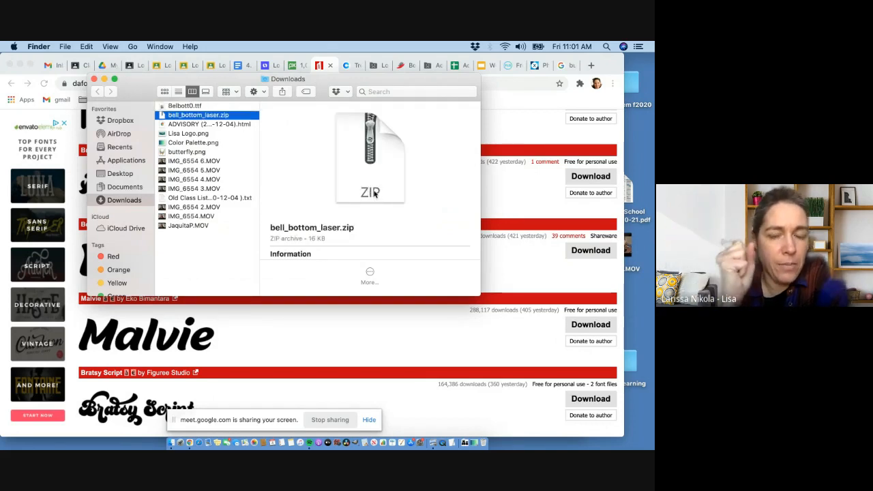
double_click(219, 117)
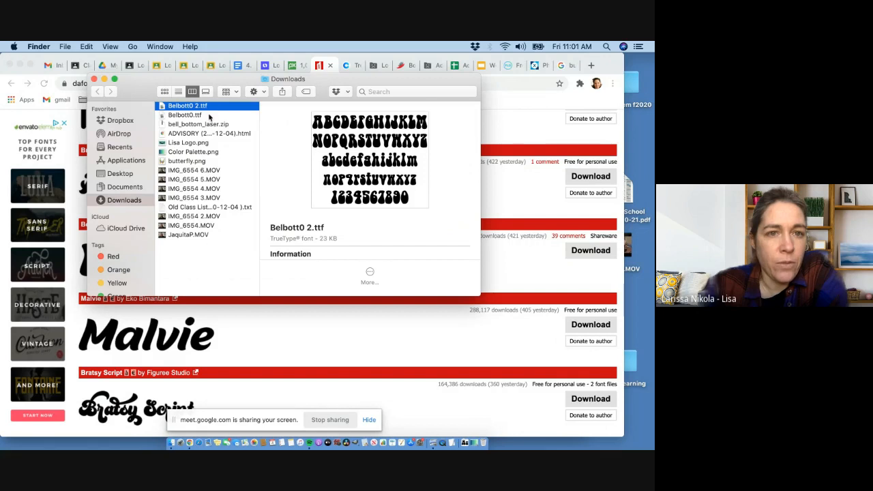
click(532, 110)
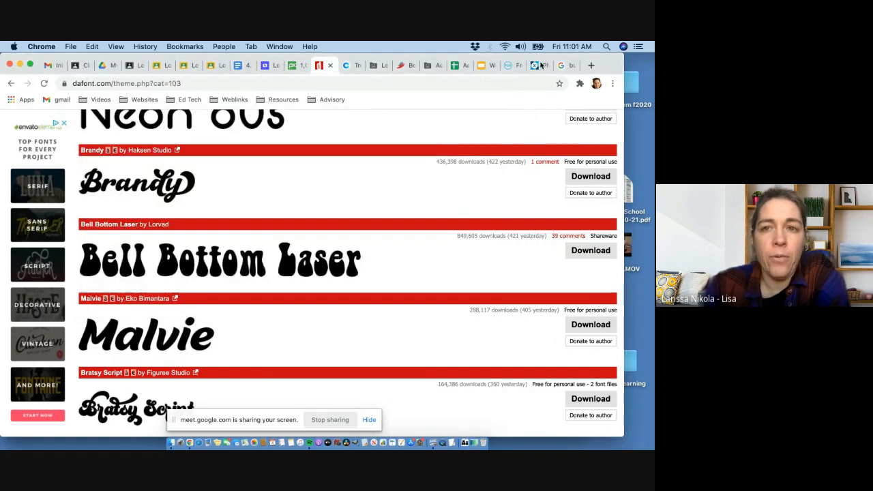
Step: Switch to Pixlr X and add Belbott0 2.ttf from the Downloads folder as a local font for the MargaPictures text
click(540, 65)
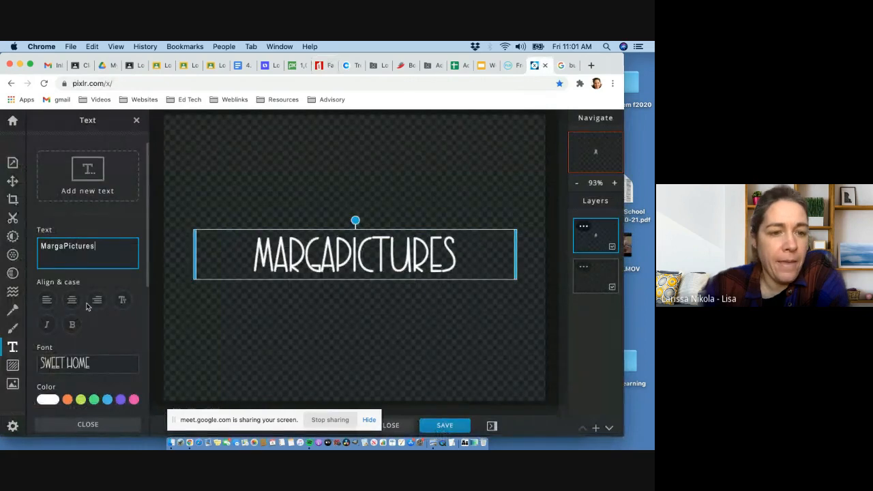
scroll(87, 307, down, 3)
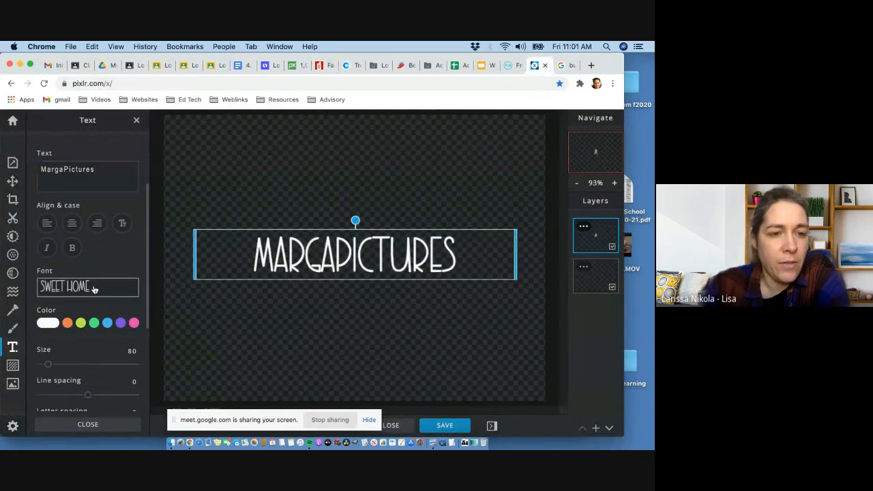
click(93, 289)
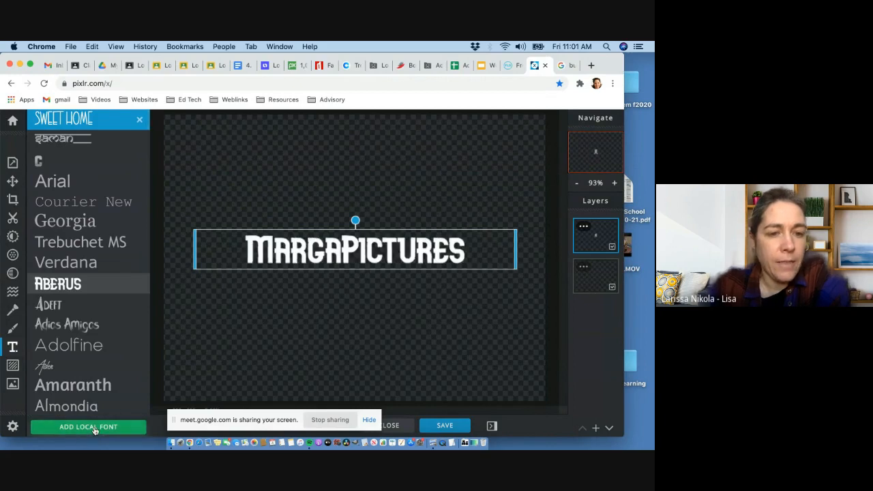
click(89, 426)
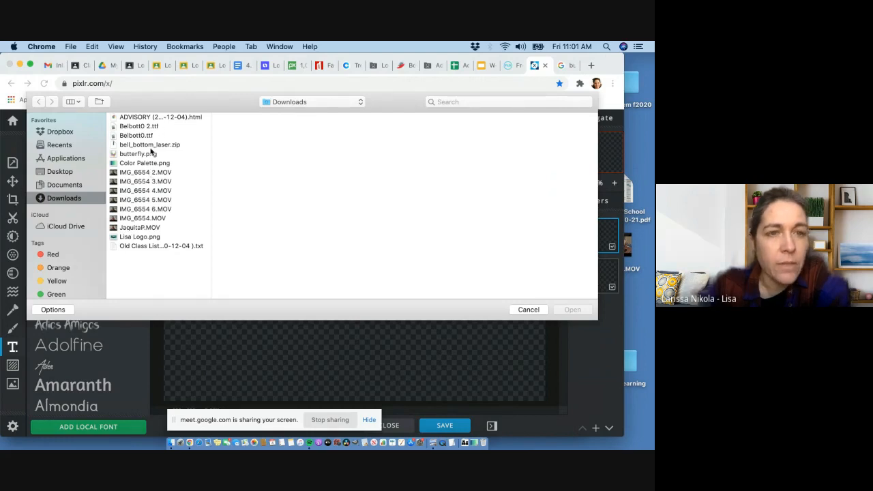
click(153, 127)
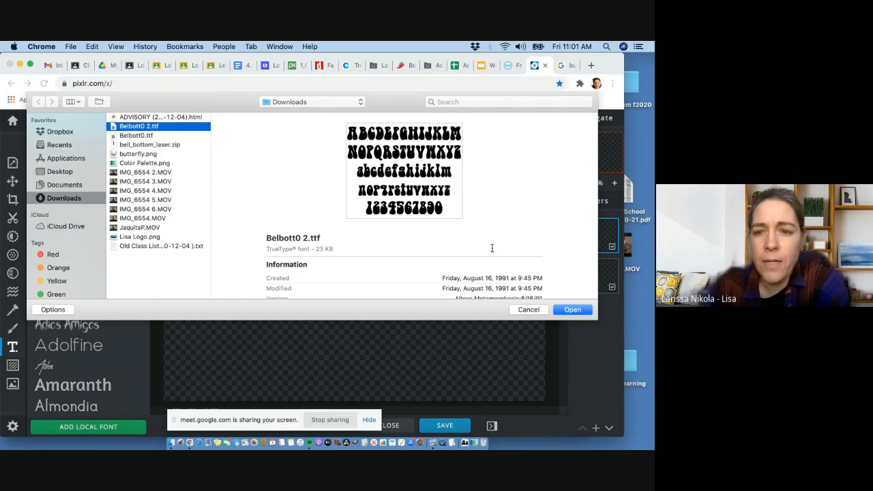
click(577, 311)
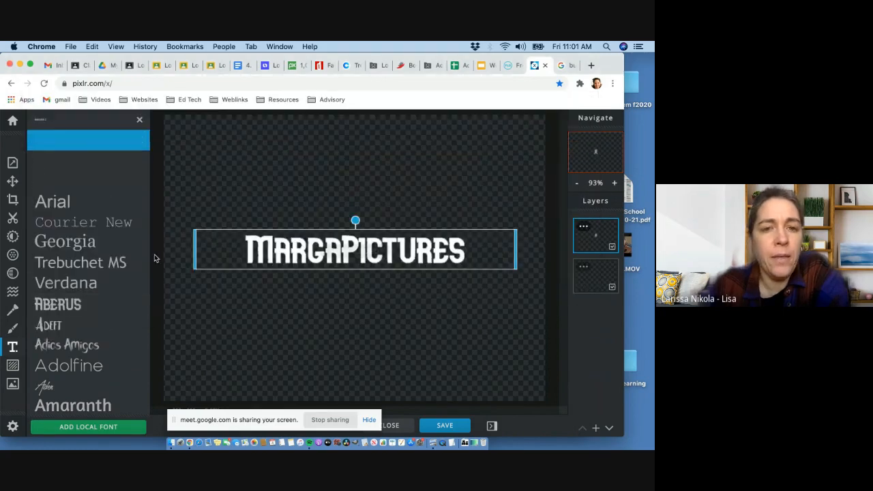
Step: Try Verdana, Trebuchet MS and the Saman font on the MargaPictures text, and apply the newly added local font
click(114, 282)
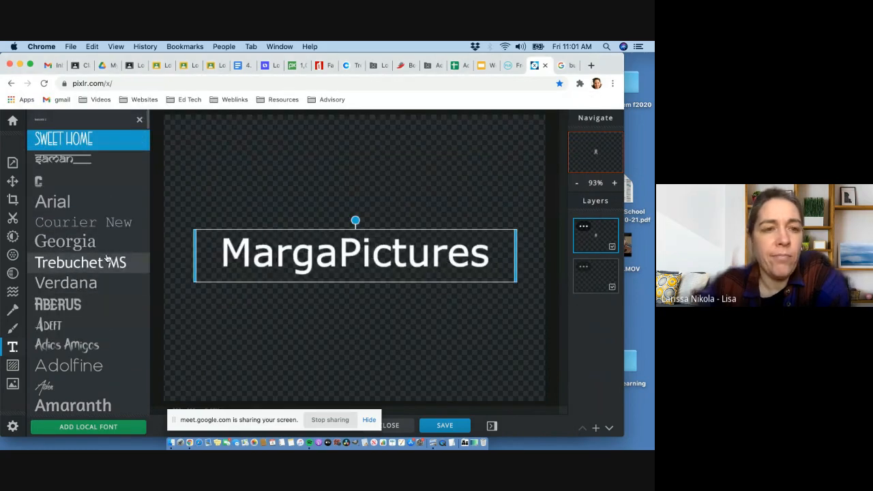
click(107, 263)
click(108, 158)
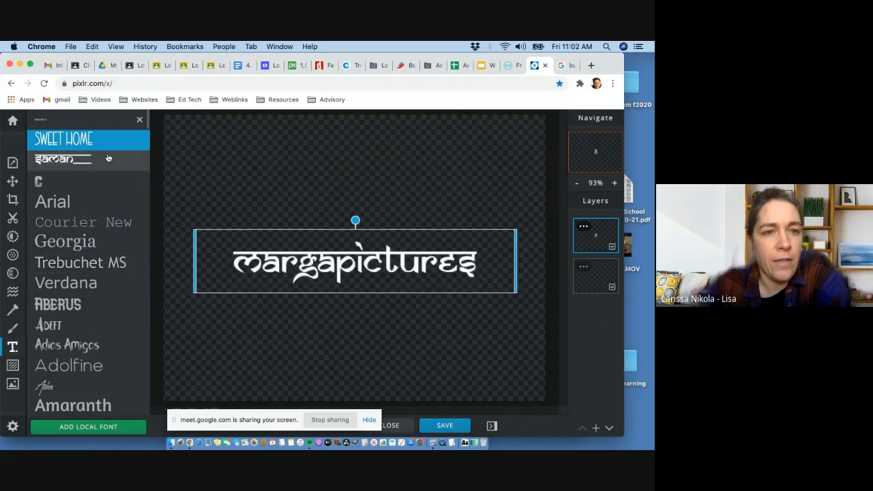
click(109, 126)
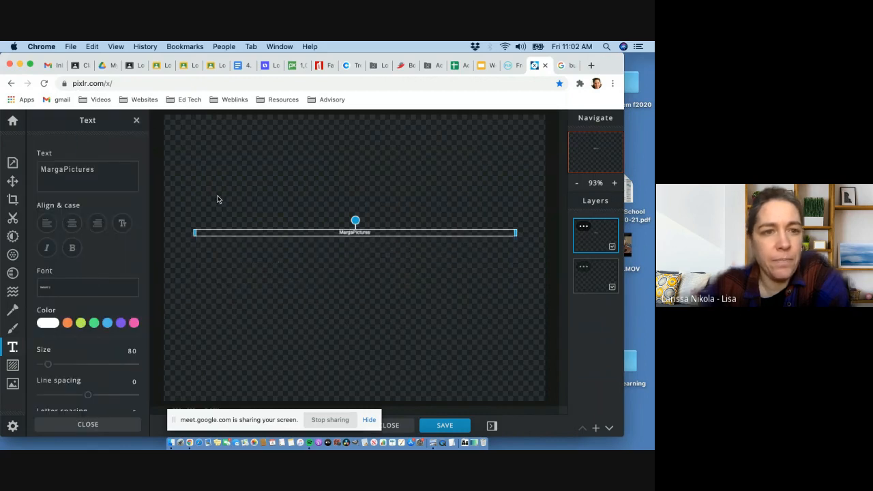
Step: Reselect the newly added local font for the MargaPictures text and reduce the text size
scroll(86, 312, down, 2)
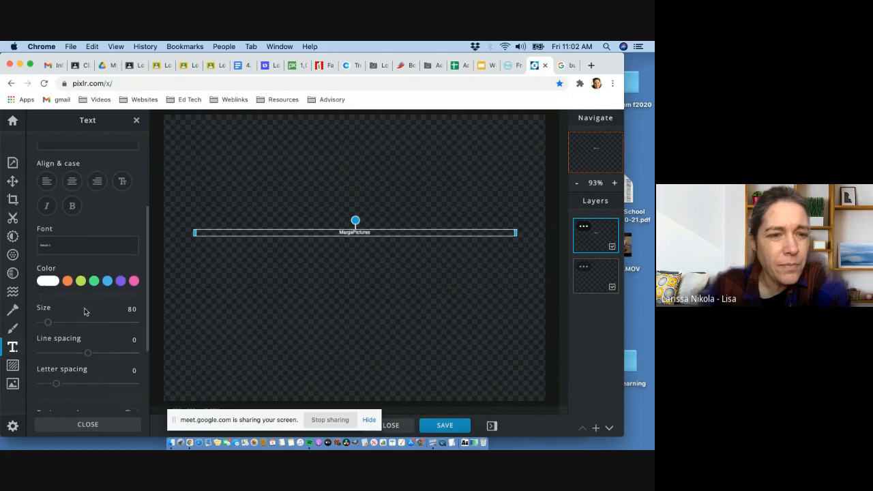
scroll(86, 312, up, 4)
click(71, 360)
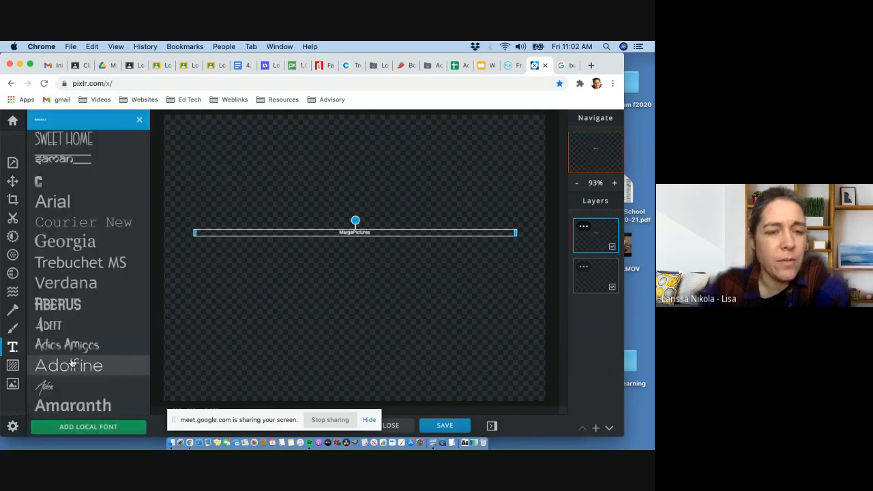
click(87, 120)
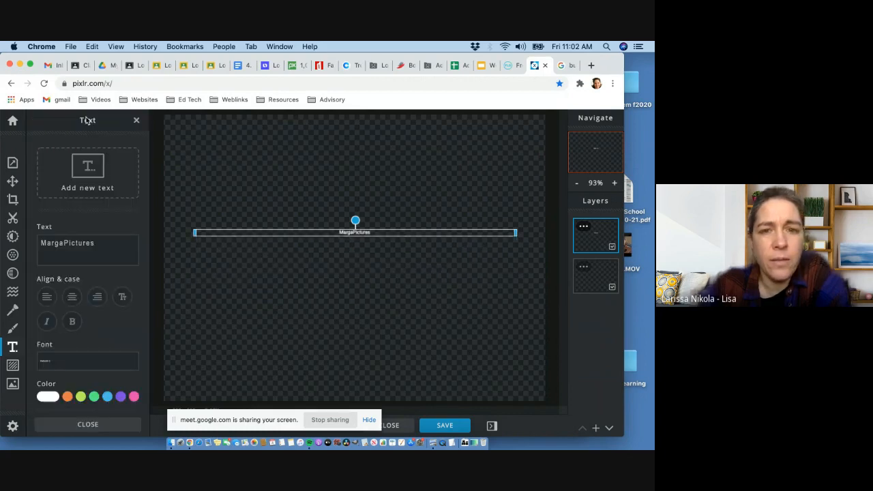
scroll(84, 369, down, 3)
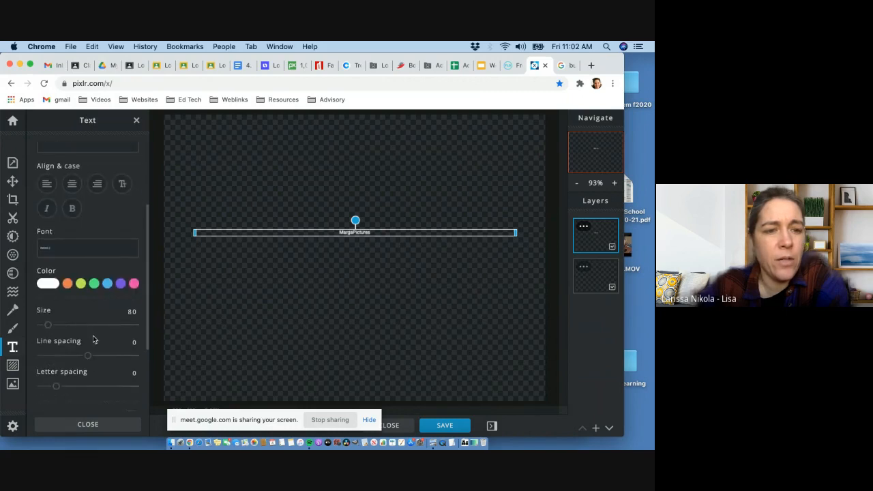
mouse_move(52, 326)
mouse_down()
mouse_move(78, 327)
mouse_move(43, 326)
mouse_up()
scroll(97, 220, up, 5)
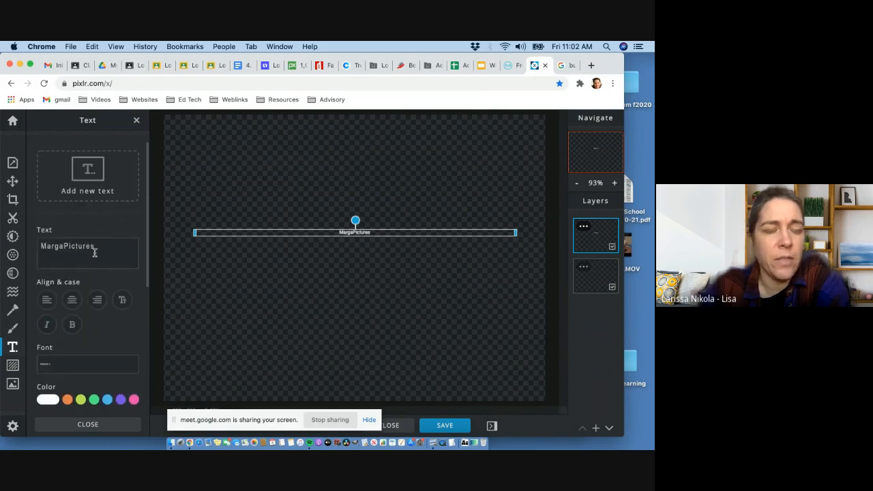
Step: Change the MargaPictures text's font back to Sweet Home
click(95, 252)
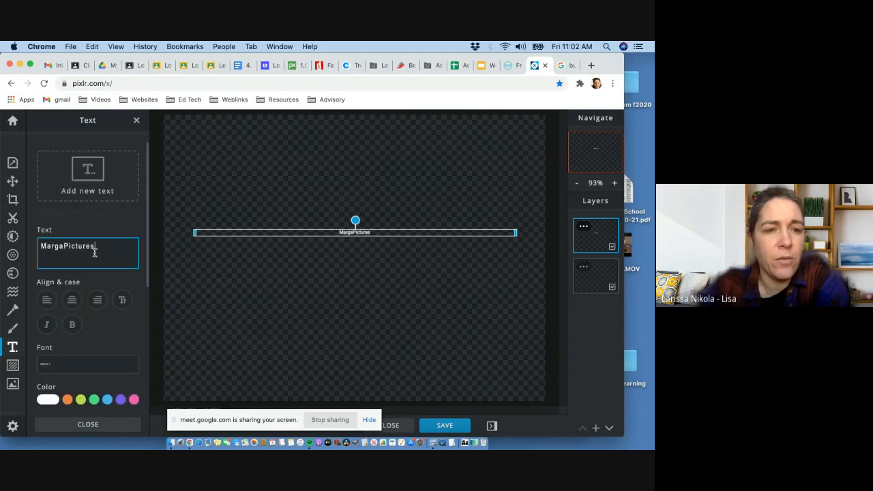
click(71, 364)
click(85, 139)
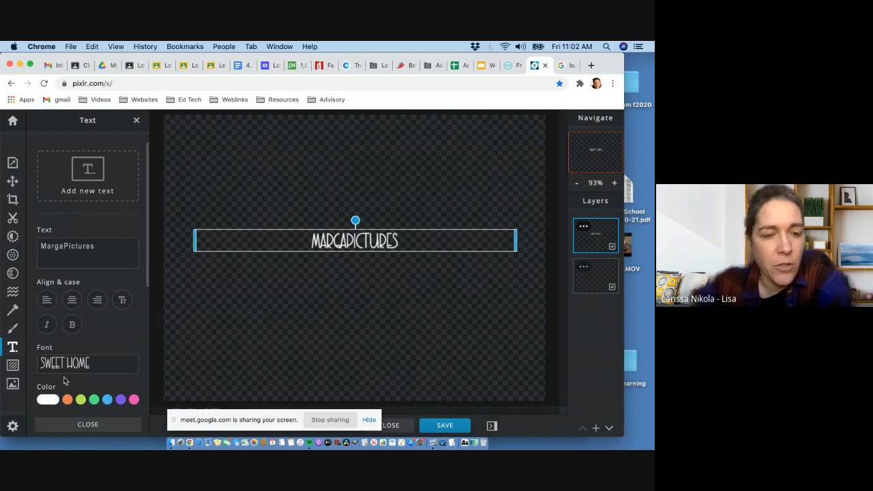
Step: Open the SharkTankAdProject logo design planning document and copy the color wheel link from its COLOR PALETTE question
click(243, 66)
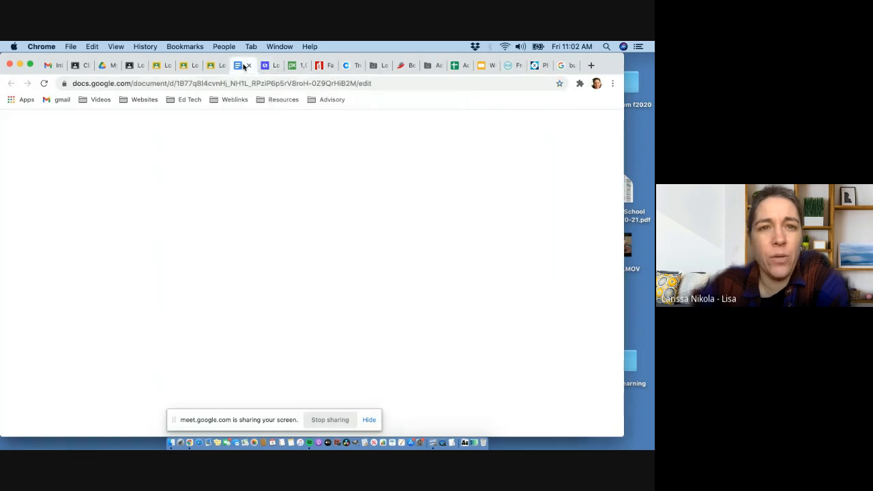
scroll(241, 288, down, 2)
scroll(241, 289, up, 3)
scroll(242, 289, down, 3)
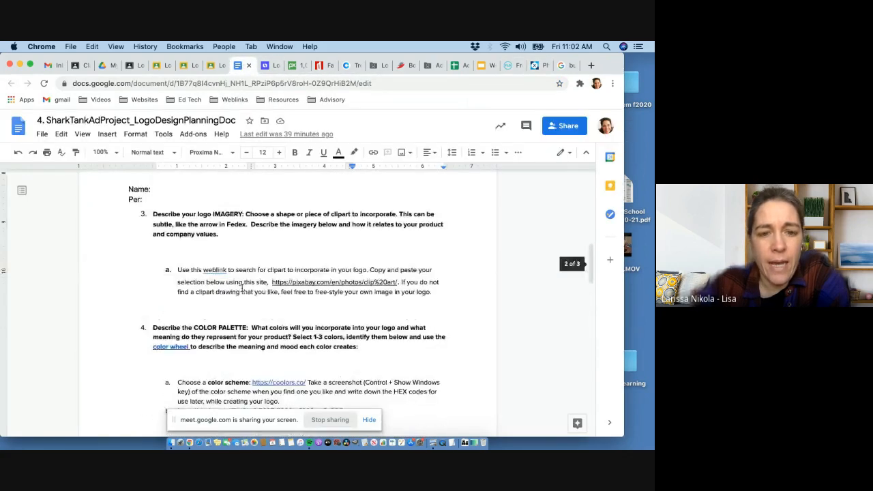
scroll(242, 289, down, 1)
click(181, 303)
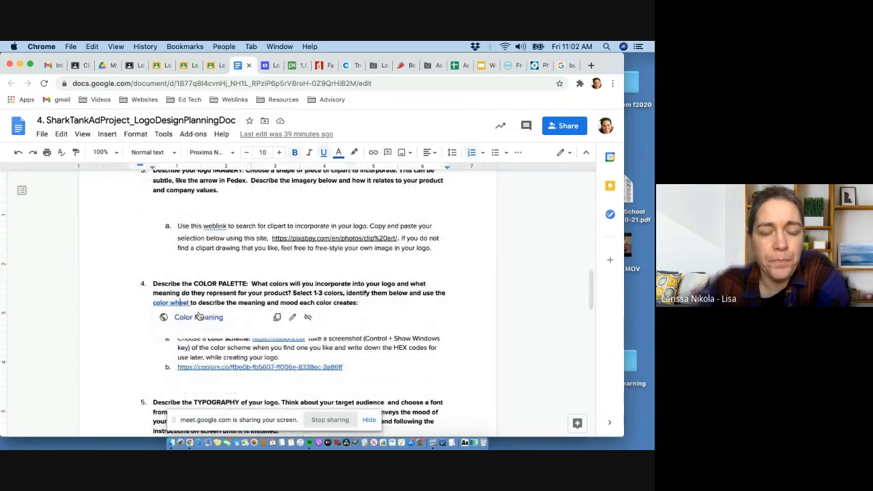
click(272, 321)
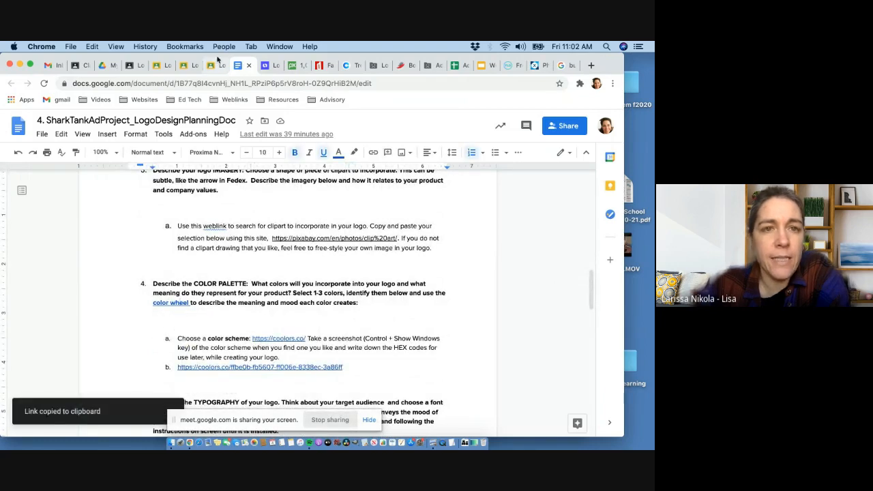
Step: Switch to the Google Meet call and send the copied color wheel link to everyone in the chat
drag(218, 58, 341, 58)
click(75, 164)
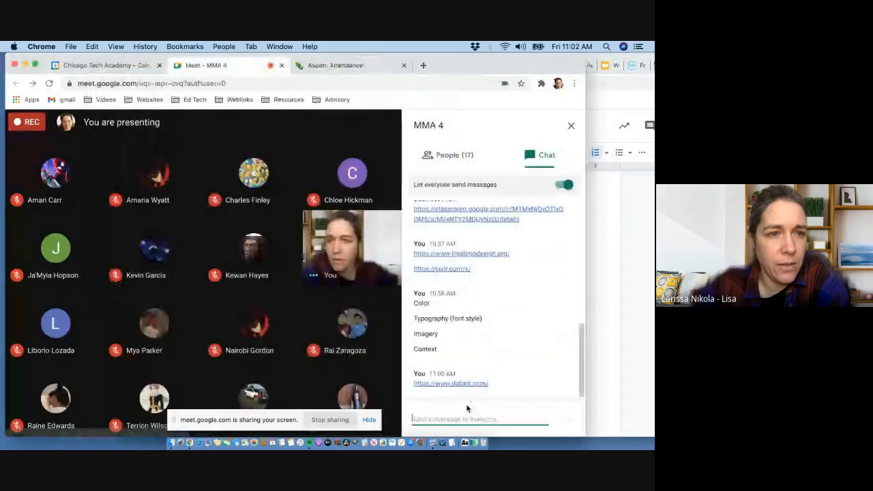
key(super+v)
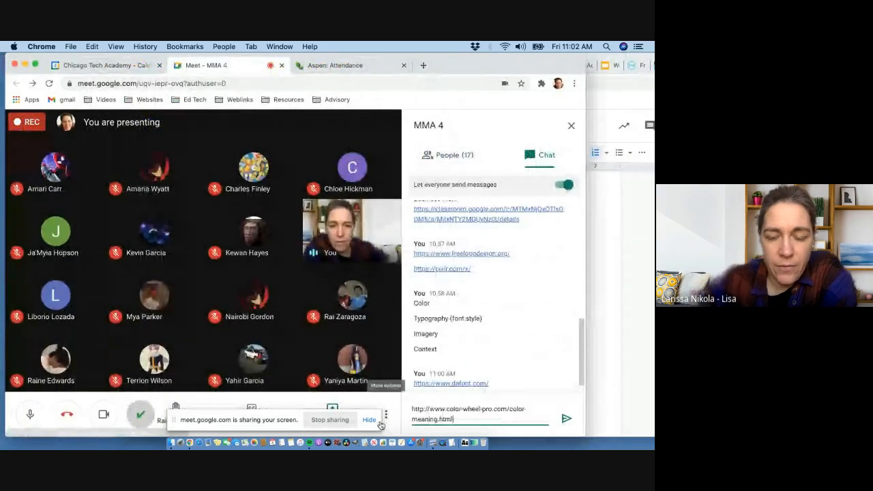
key(Return)
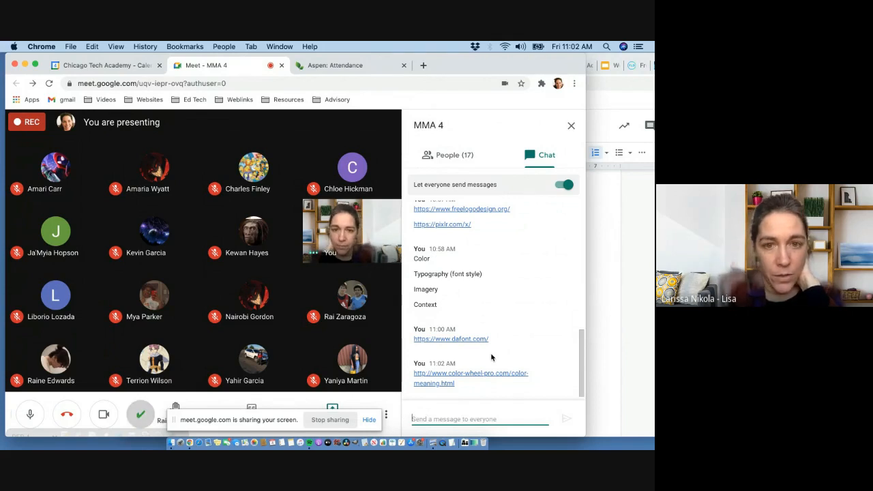
Step: Copy the address of the open coolors.co trending palettes page and send it to everyone in the Google Meet chat
click(607, 286)
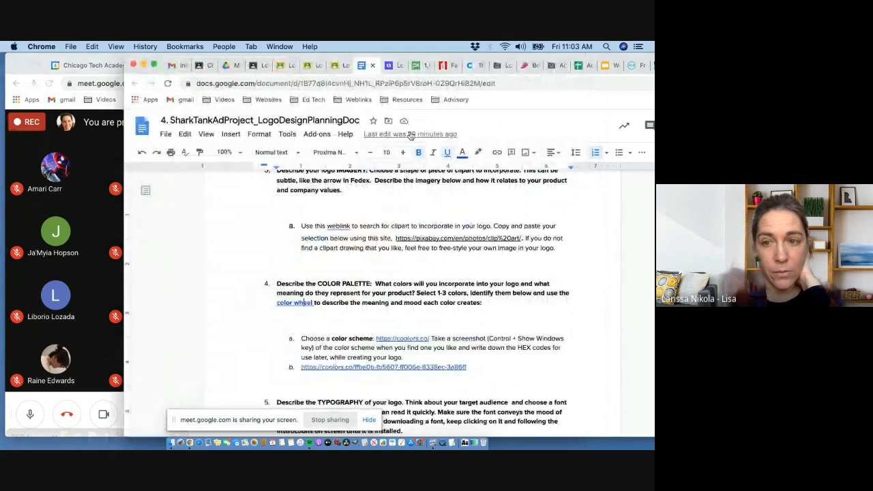
click(475, 67)
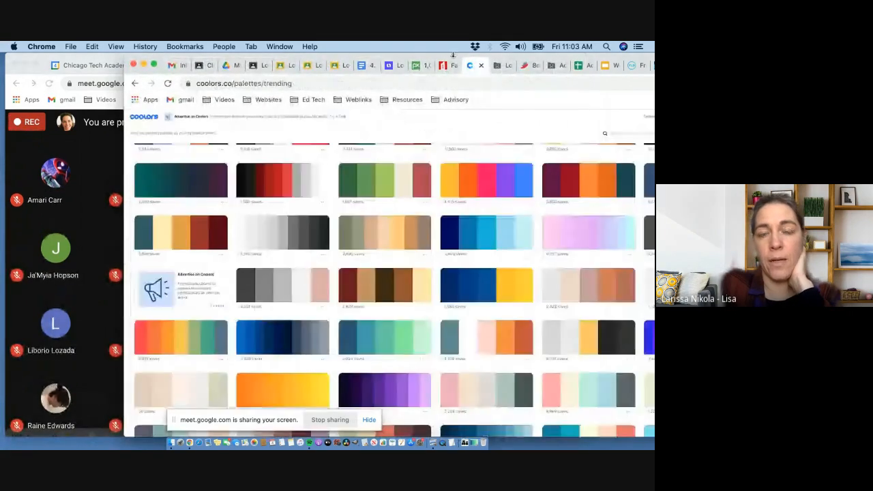
drag(452, 56, 341, 44)
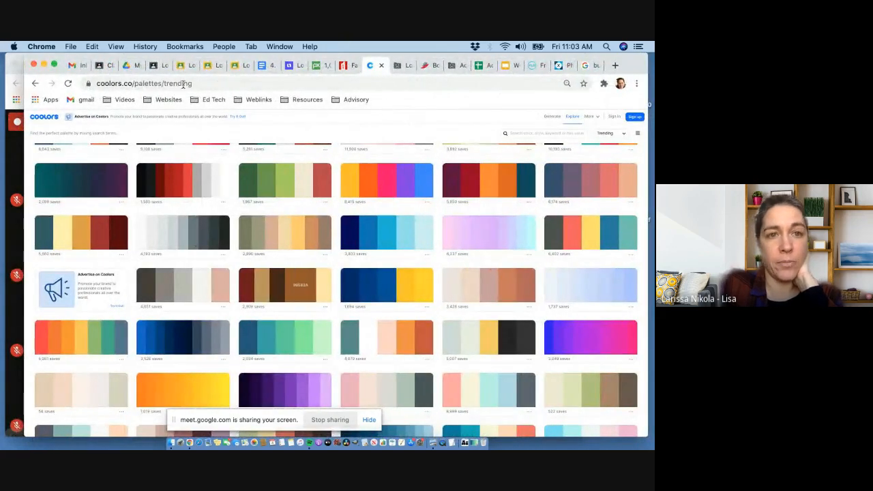
click(99, 82)
key(super+c)
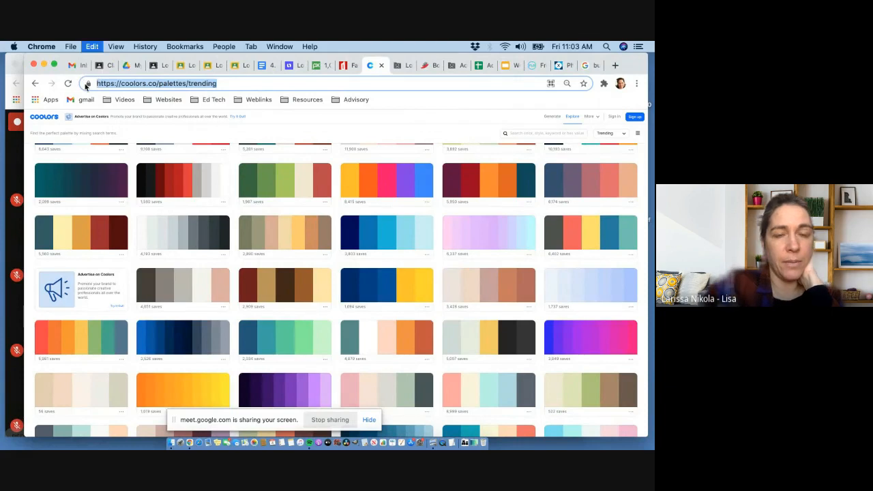
click(17, 166)
click(414, 418)
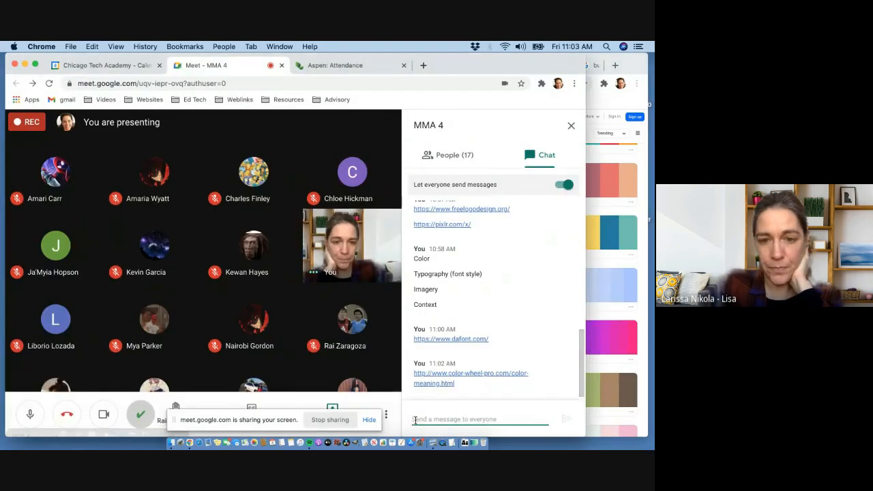
key(super+v)
key(Return)
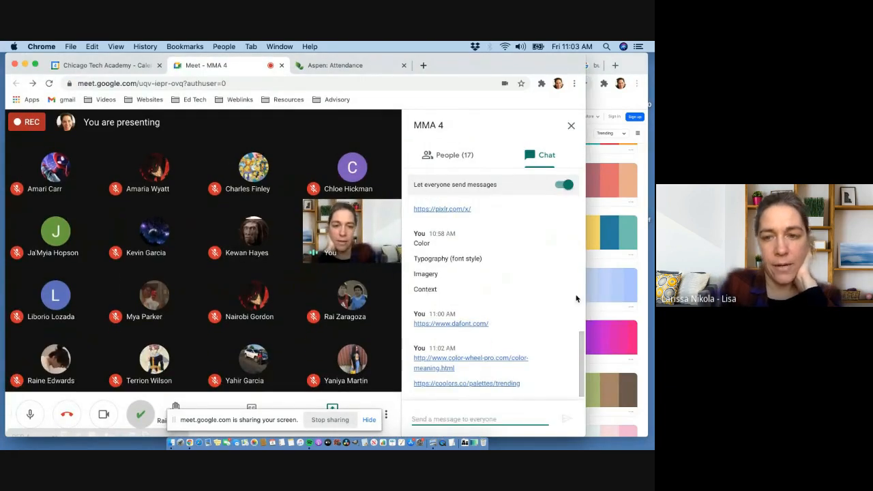
Step: Return to the Coolors trending palettes and open the export options for the blue, teal, cream, peach and coral palette
click(611, 266)
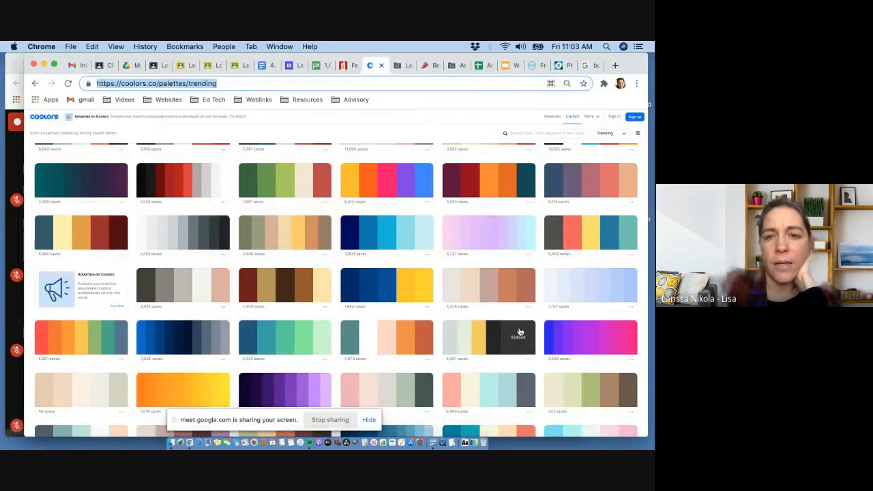
scroll(520, 332, down, 2)
scroll(519, 332, down, 3)
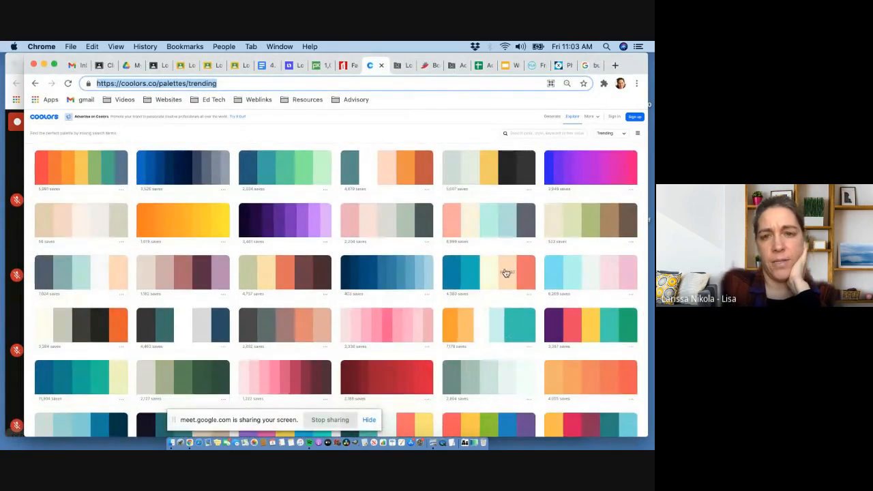
click(530, 298)
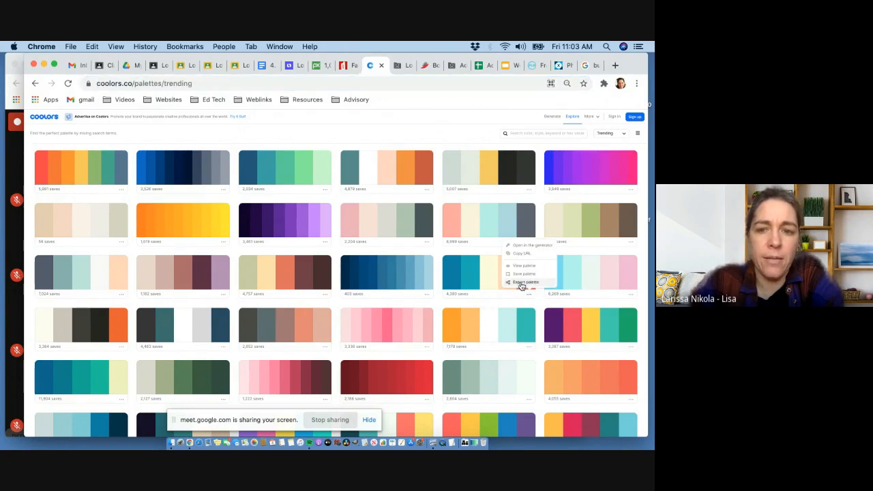
click(519, 283)
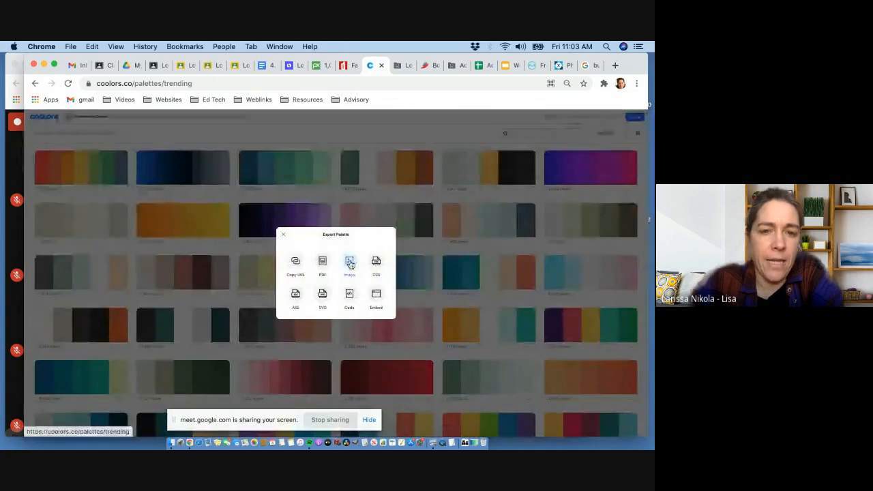
Step: Export the palette as an image titled Color Palette
click(350, 264)
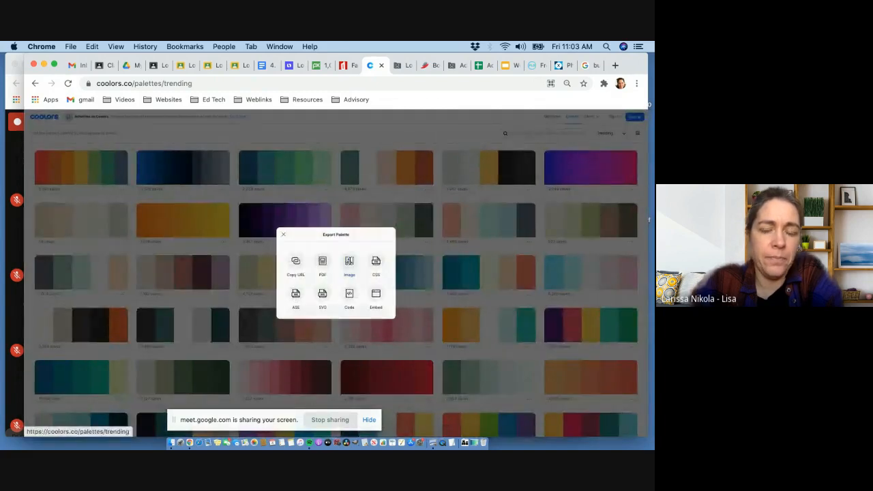
text(co)
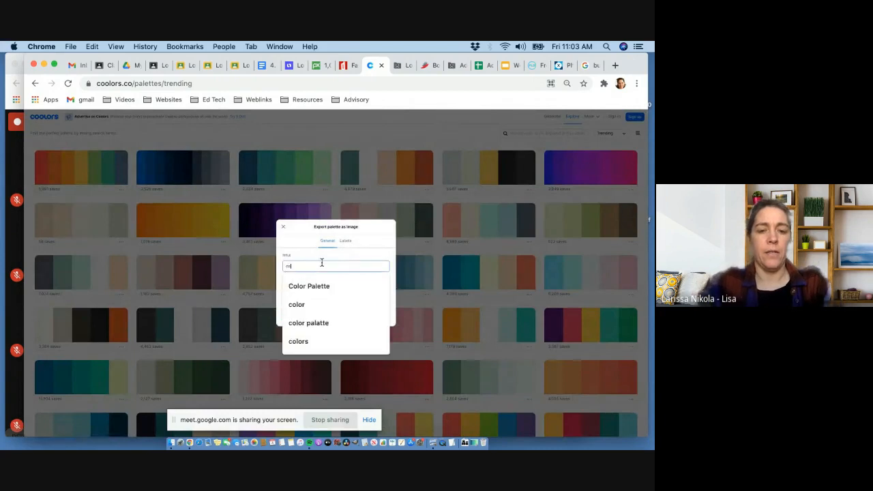
click(304, 290)
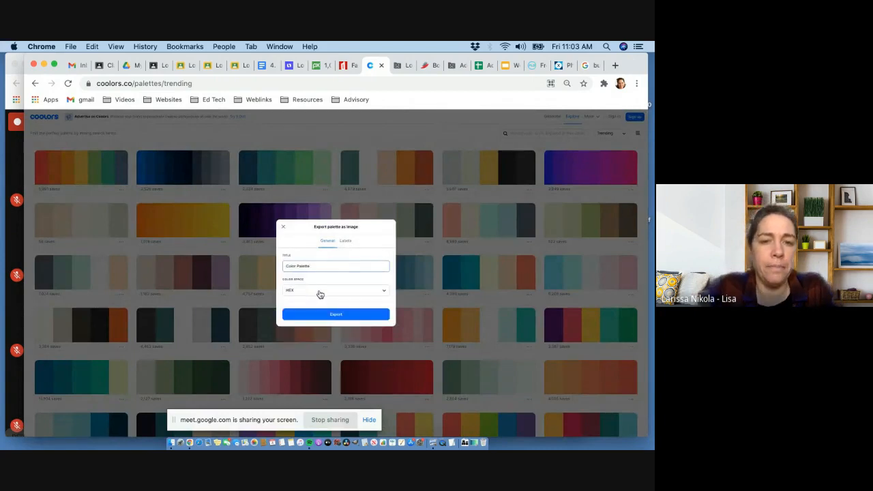
click(334, 315)
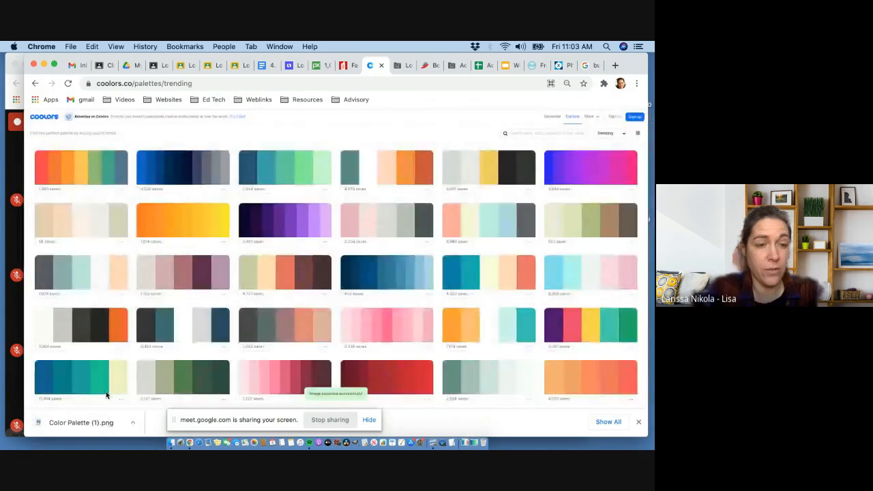
Step: Open the downloaded Color Palette (1).png in Preview and reposition its window to show the hex codes
click(65, 423)
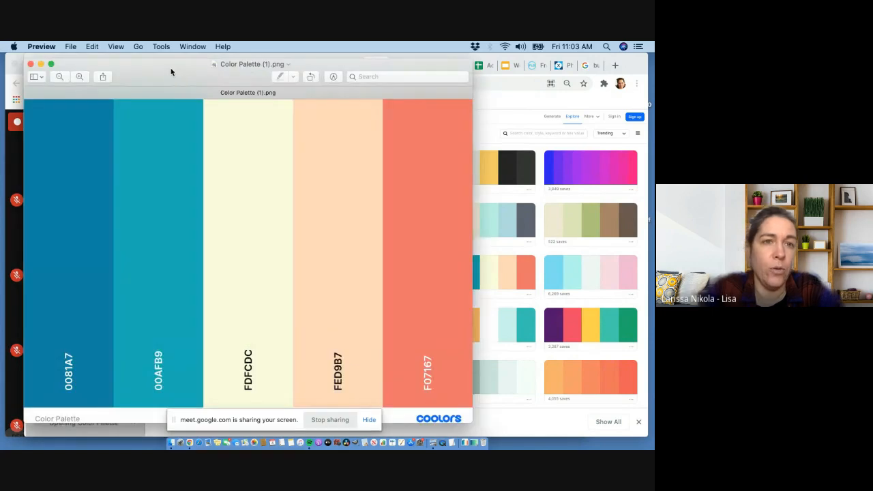
drag(171, 72, 145, 65)
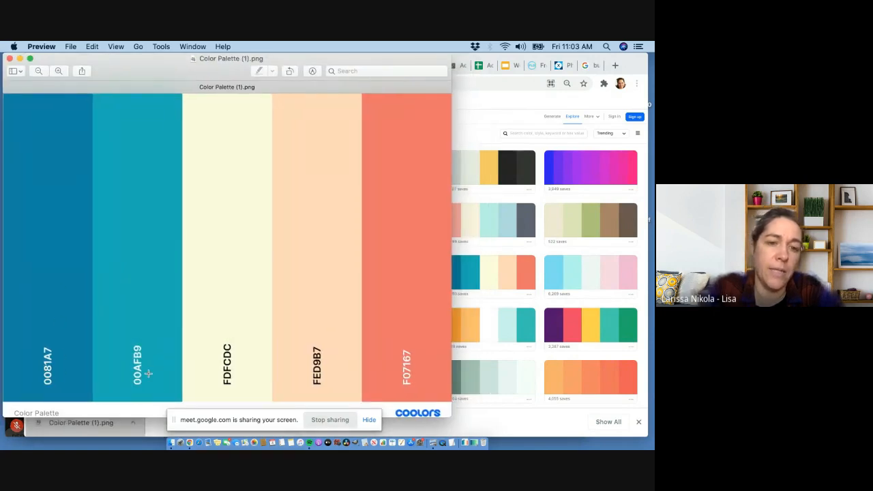
click(461, 59)
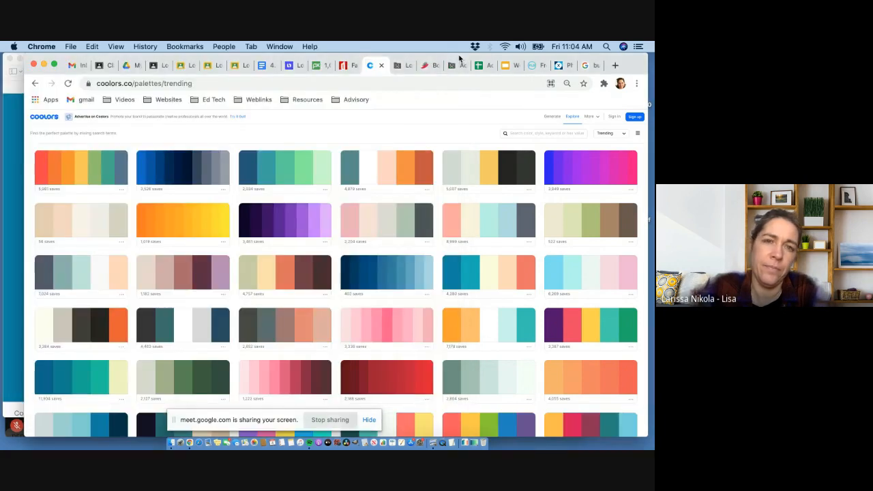
click(9, 227)
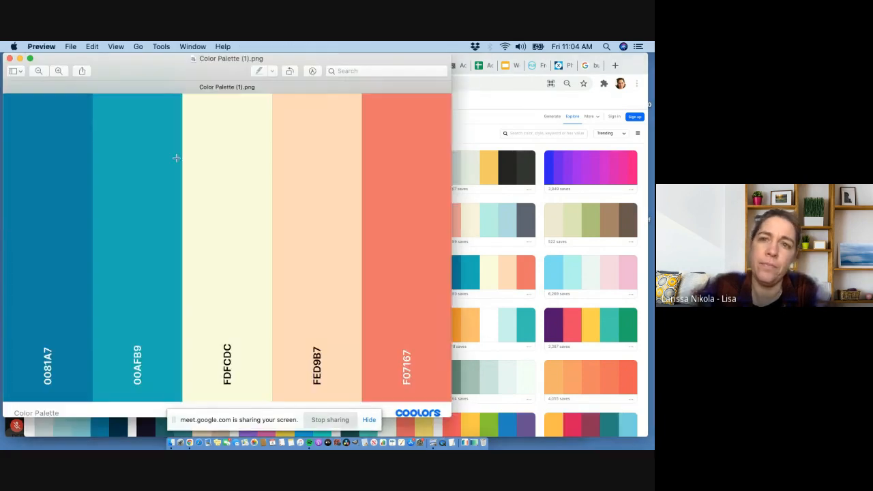
Step: Bring up the Pixlr X project and arrange its window beside the palette image, keeping the coral swatch's hex code readable
click(564, 64)
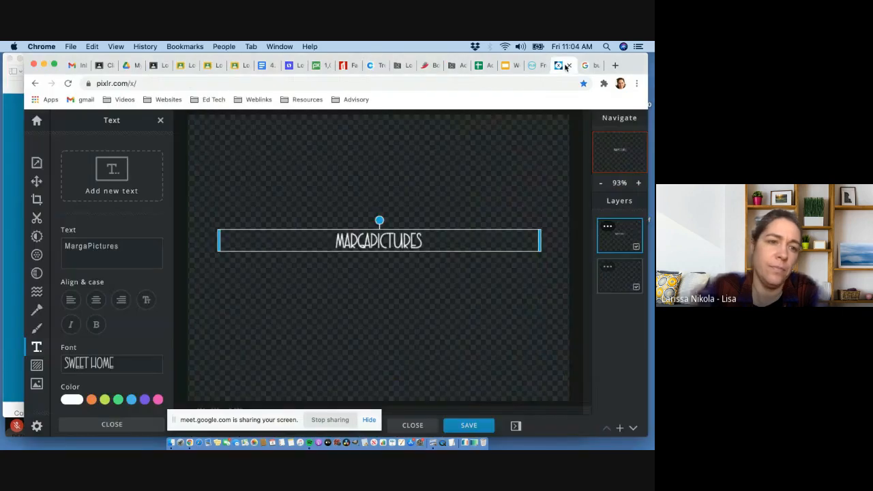
click(13, 287)
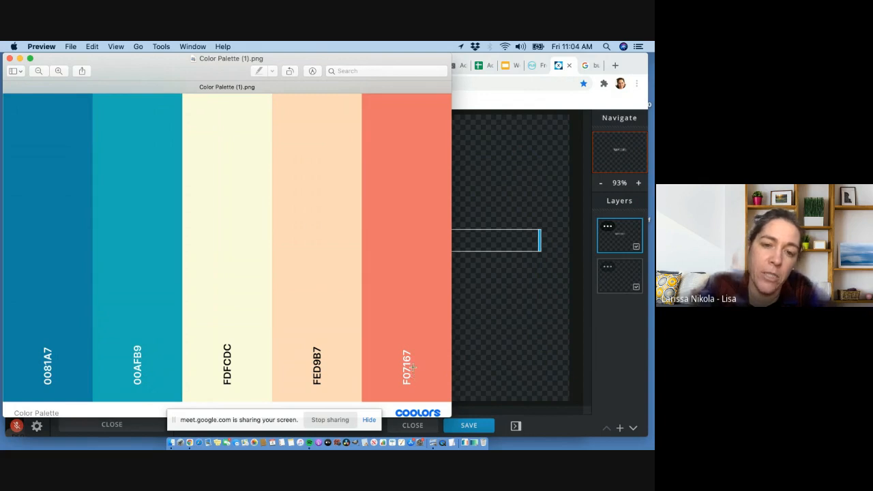
drag(384, 60, 82, 61)
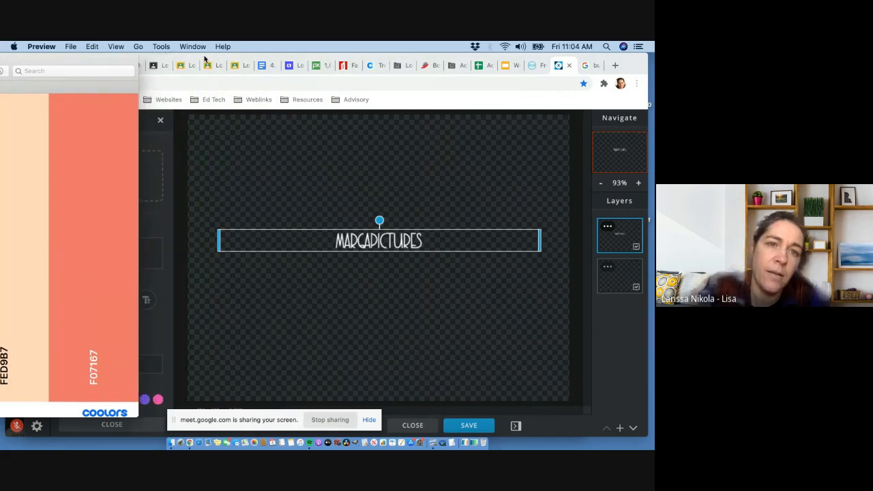
drag(204, 60, 328, 59)
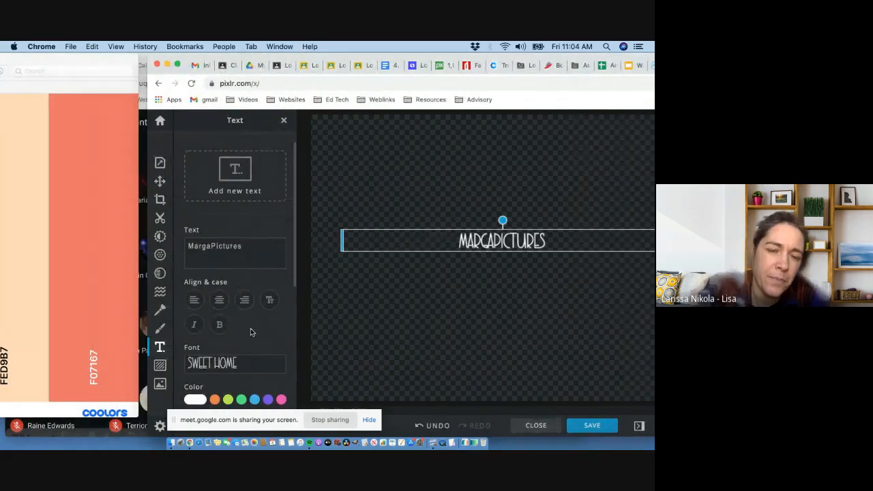
Step: Turn on the background of the MargaPictures text and set its color to #F07167
scroll(250, 332, down, 8)
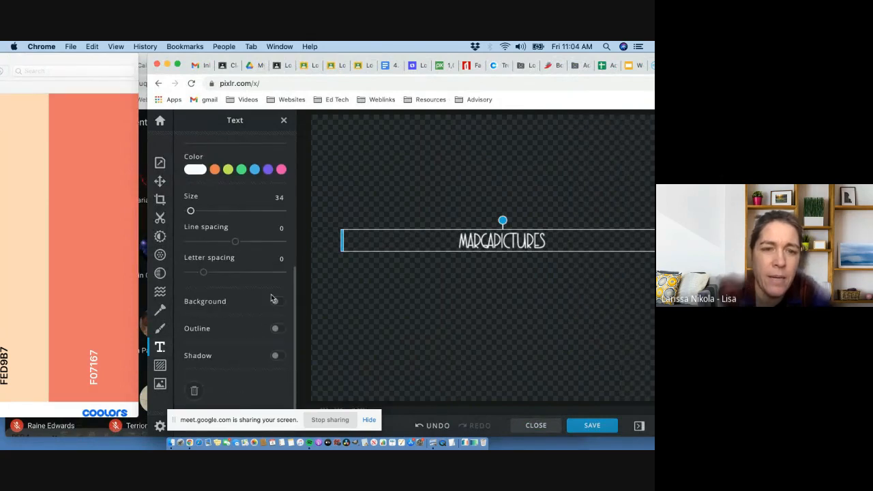
click(276, 302)
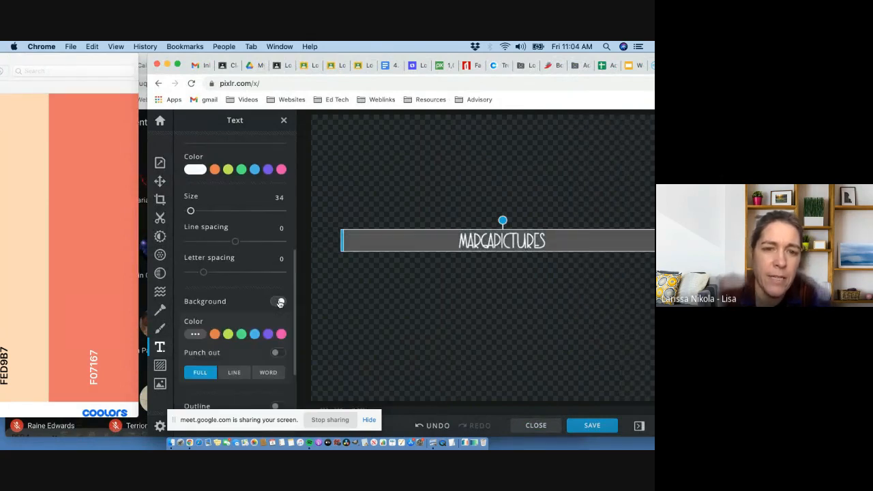
scroll(205, 340, down, 3)
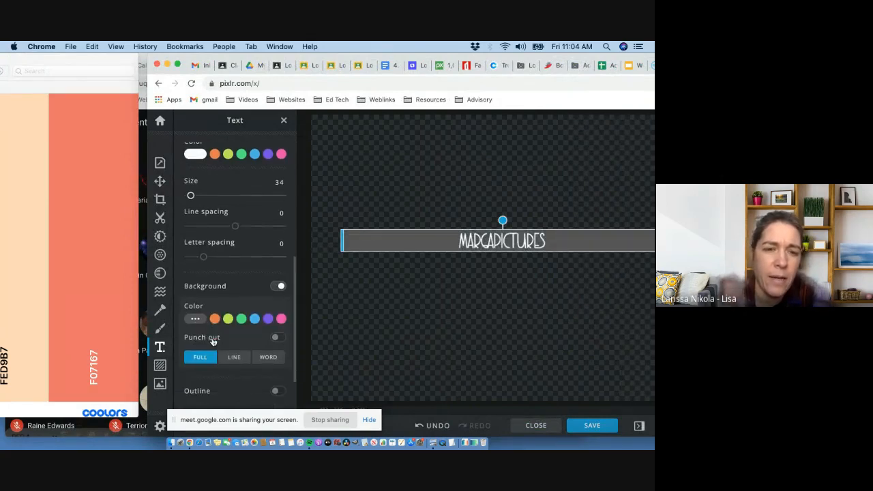
click(195, 255)
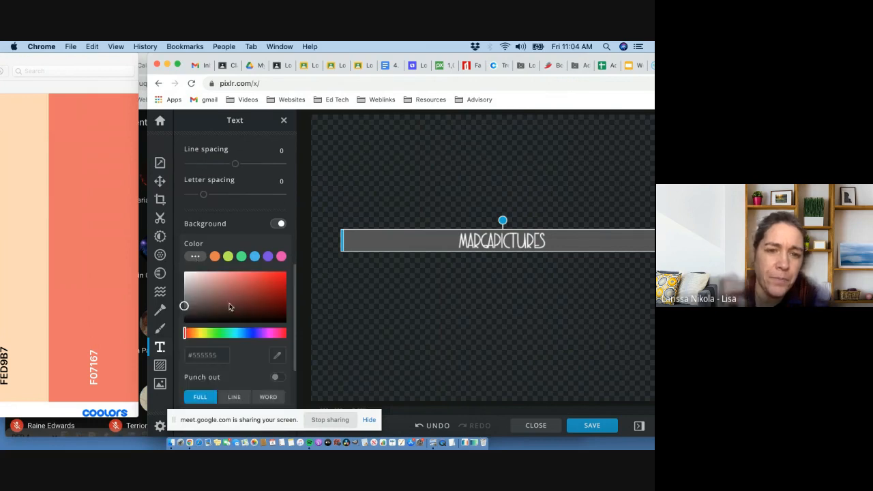
scroll(218, 334, down, 1)
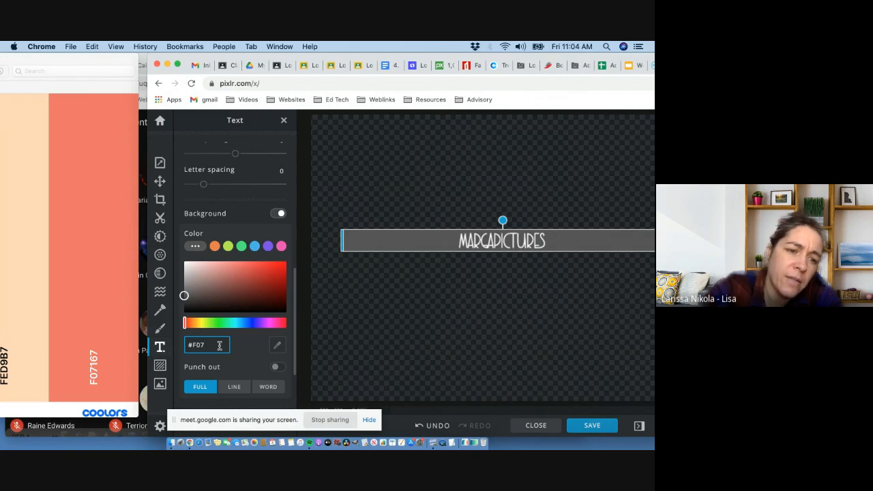
text(7)
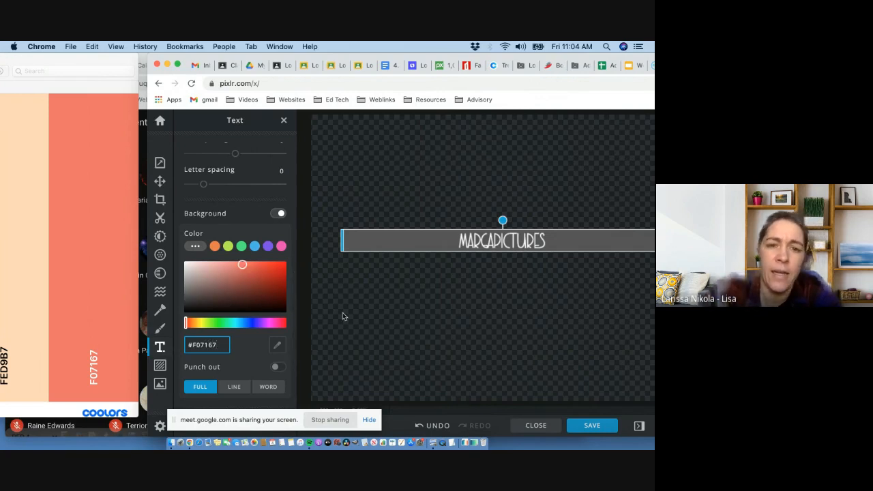
key(Return)
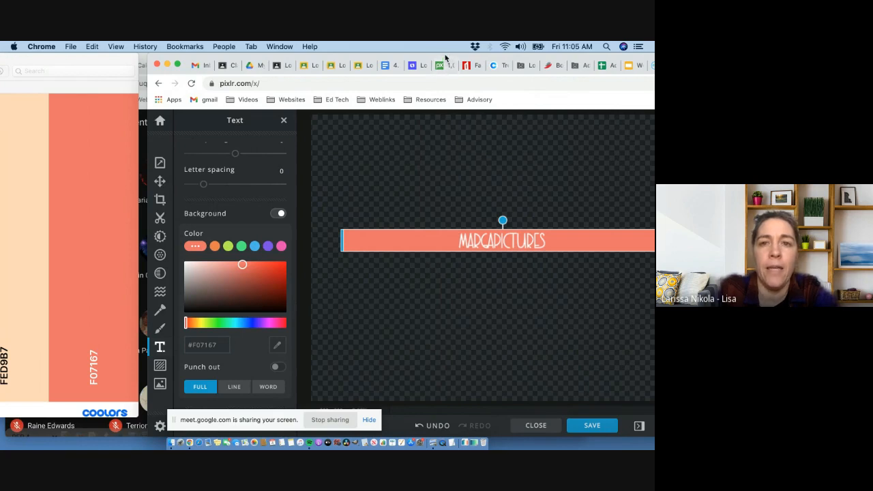
drag(445, 58, 329, 47)
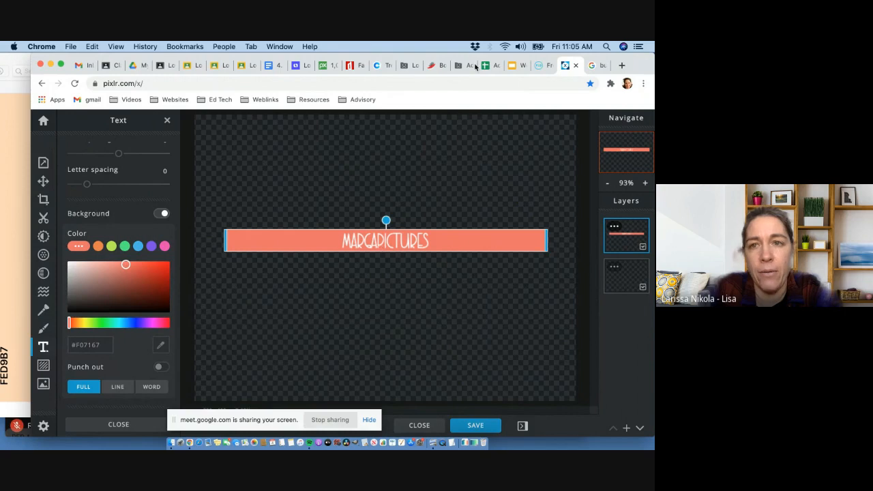
click(326, 66)
click(173, 84)
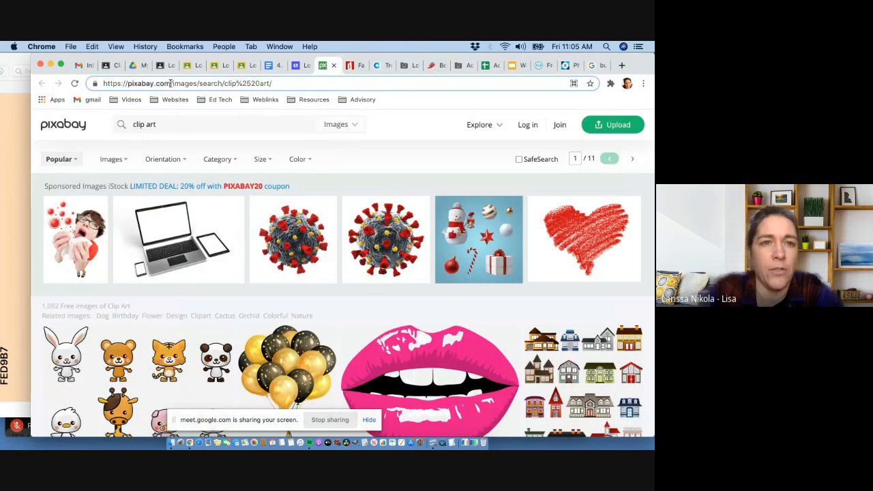
drag(167, 83, 100, 83)
key(ctrl+c)
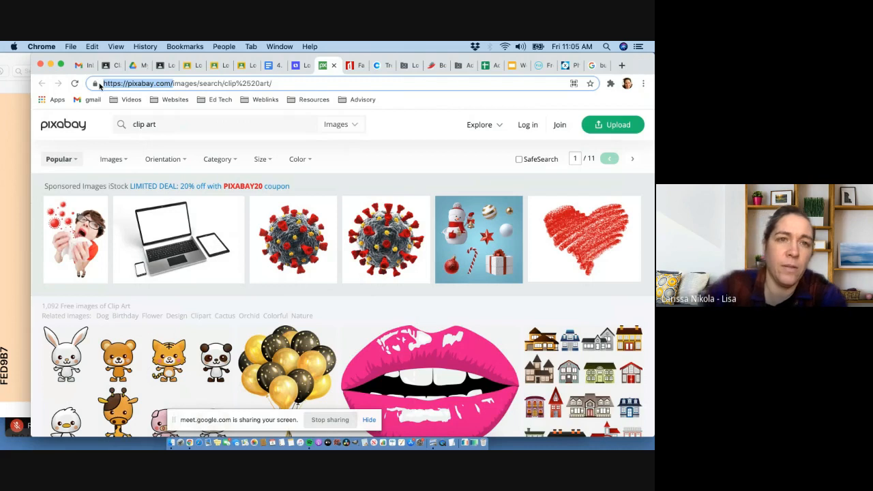
Step: Switch to the Google Meet call and send the copied Pixabay link to everyone in the chat
drag(129, 58, 307, 44)
click(190, 66)
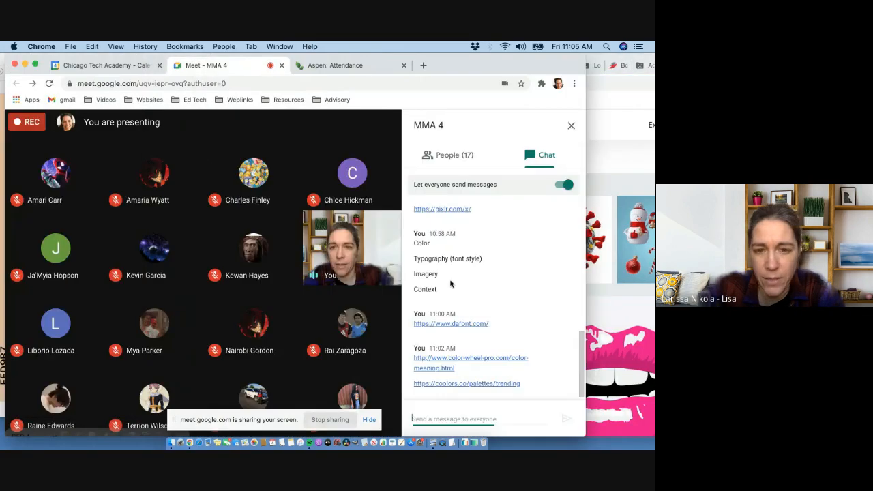
click(426, 420)
key(ctrl+v)
key(Return)
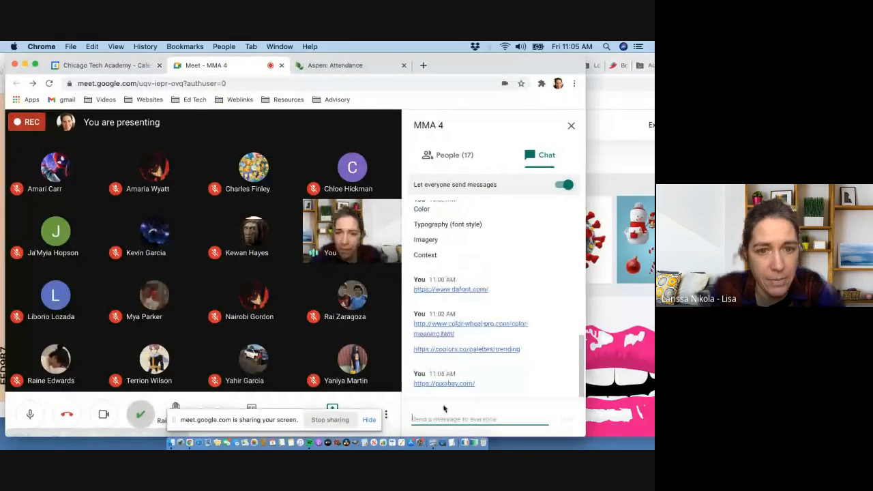
Step: Switch back to the Pixabay page, bring its whole window into view and search for "clip art videocamera"
click(607, 144)
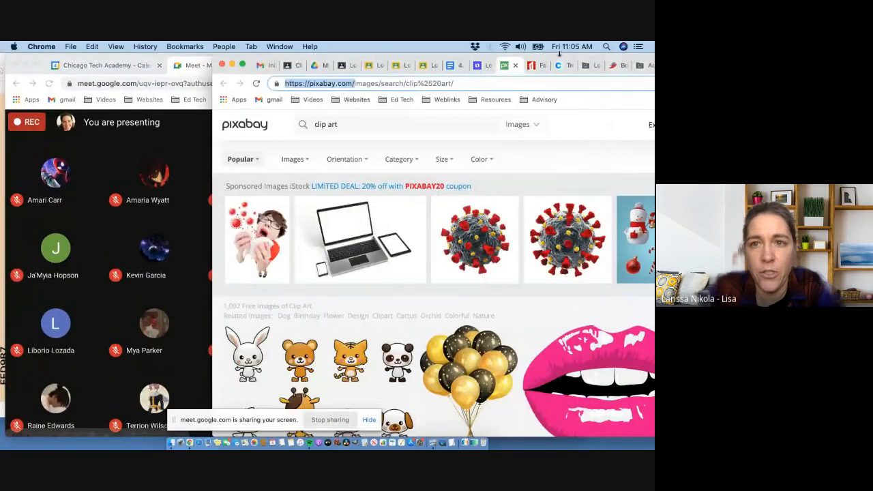
click(353, 124)
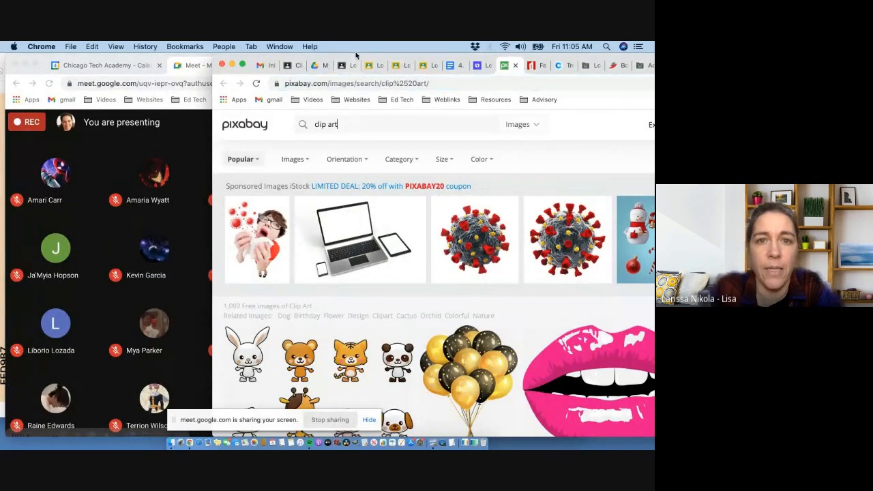
drag(357, 61, 152, 46)
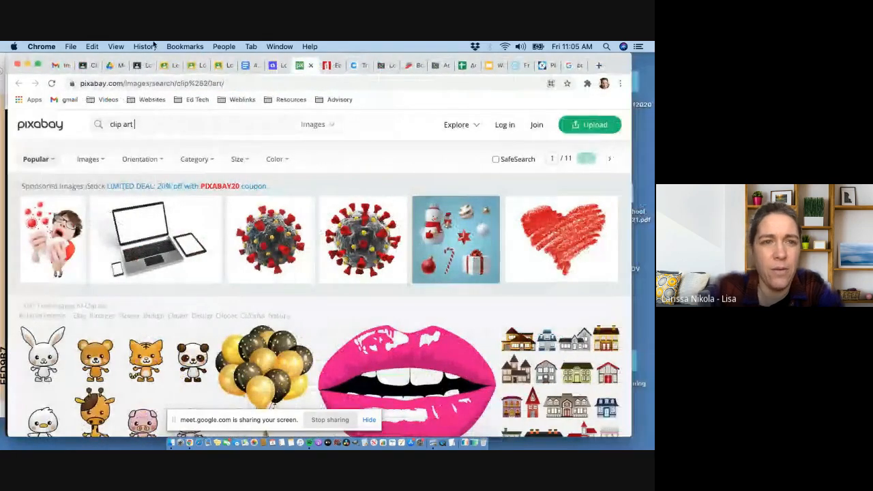
text(videocamer)
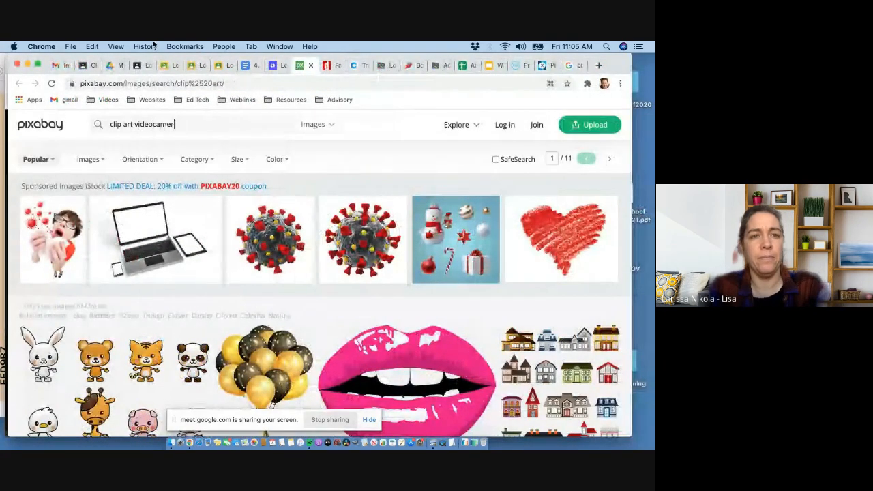
key(Return)
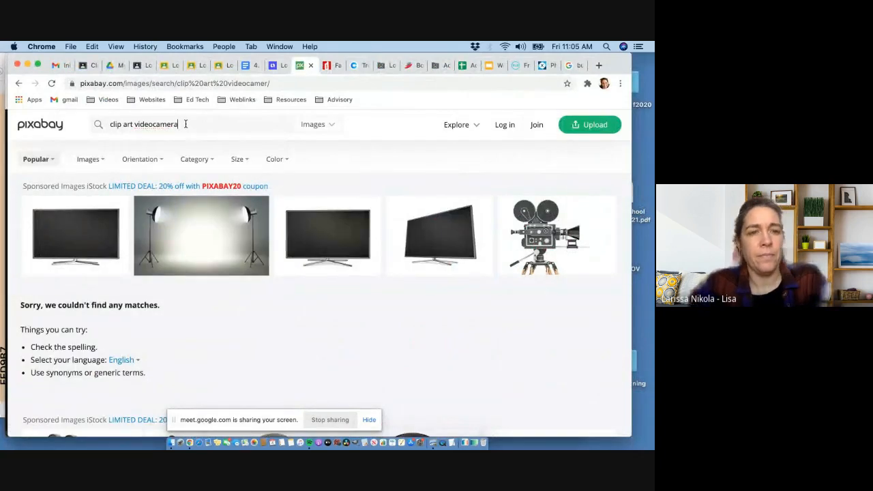
key(Return)
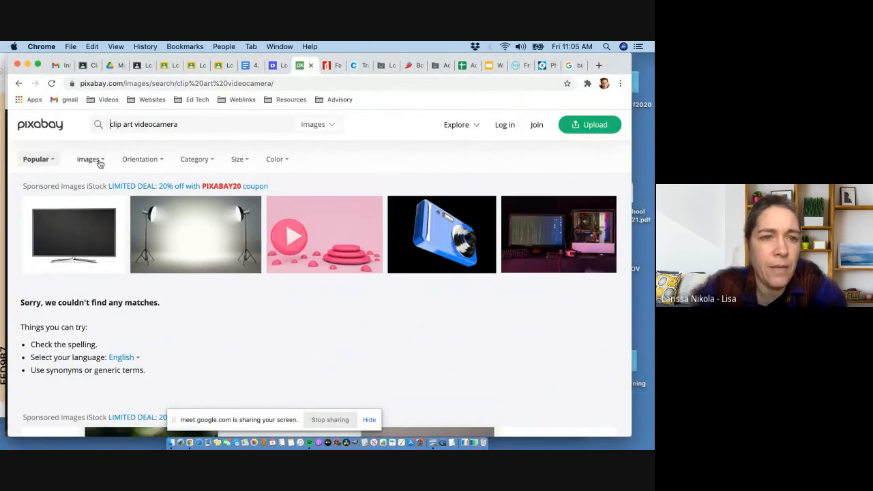
Step: Restrict the Pixabay search to Illustrations and look through the page for a suitable camera image
click(101, 162)
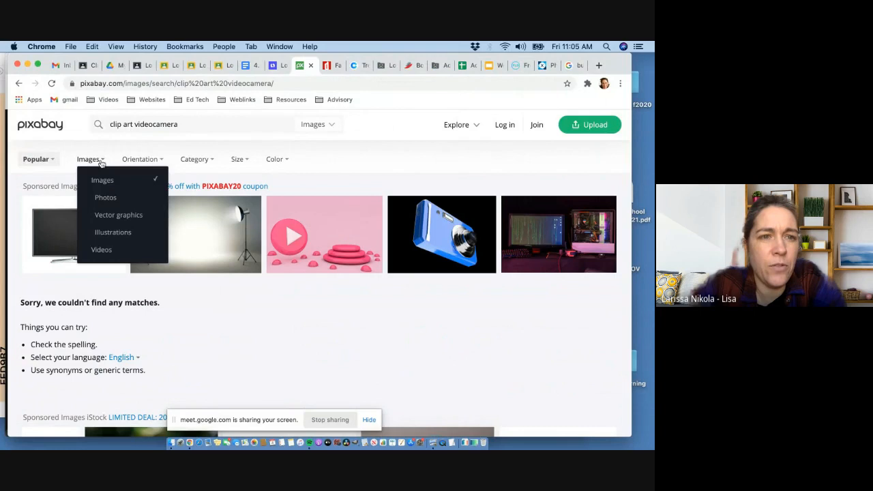
click(113, 233)
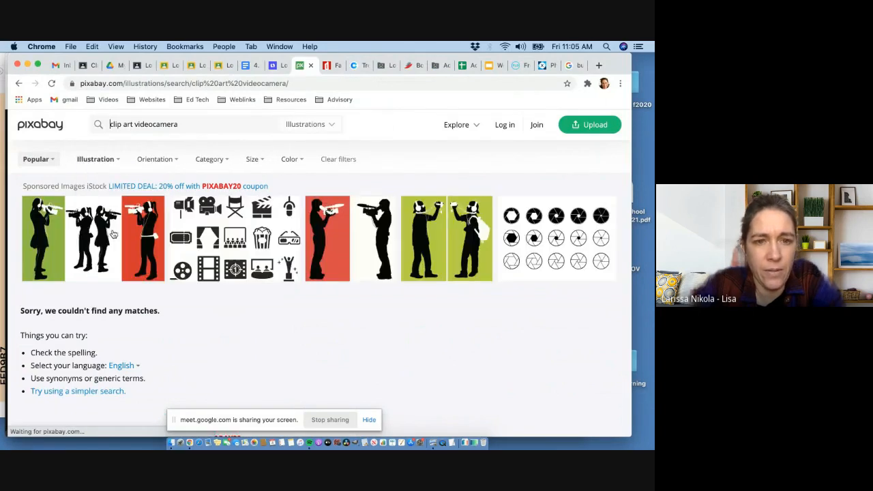
scroll(307, 312, down, 2)
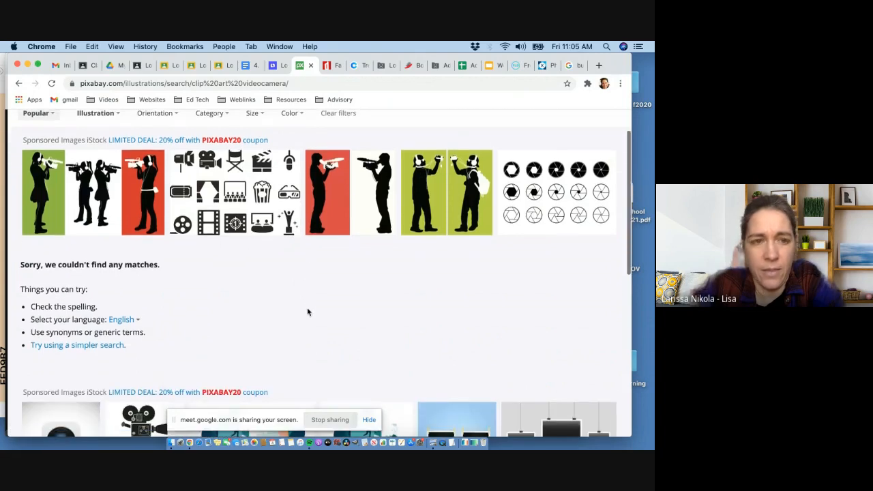
scroll(308, 312, down, 10)
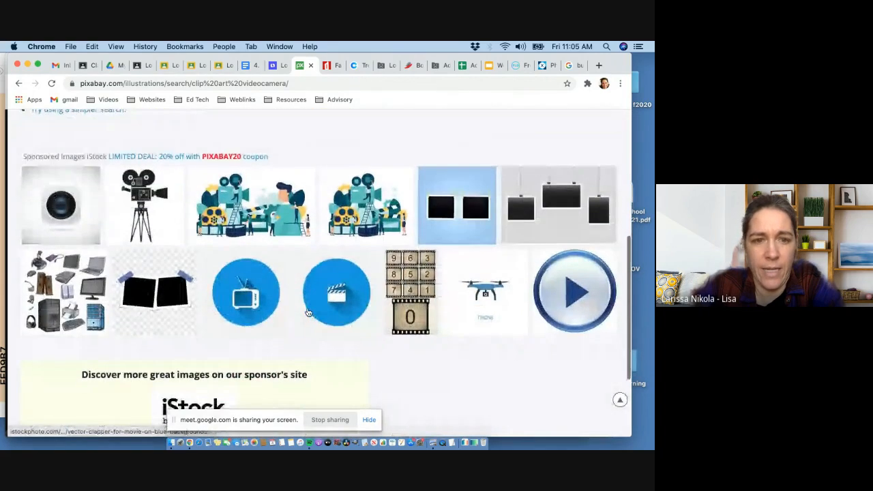
scroll(307, 312, down, 3)
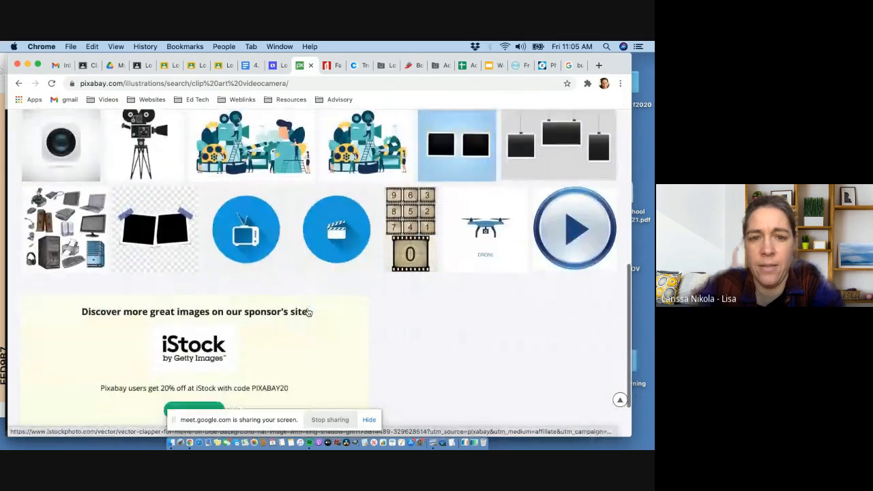
scroll(308, 311, up, 5)
Step: Open the sponsored black retro movie camera on a tripod and check its iStock page for licensing and pricing
click(133, 263)
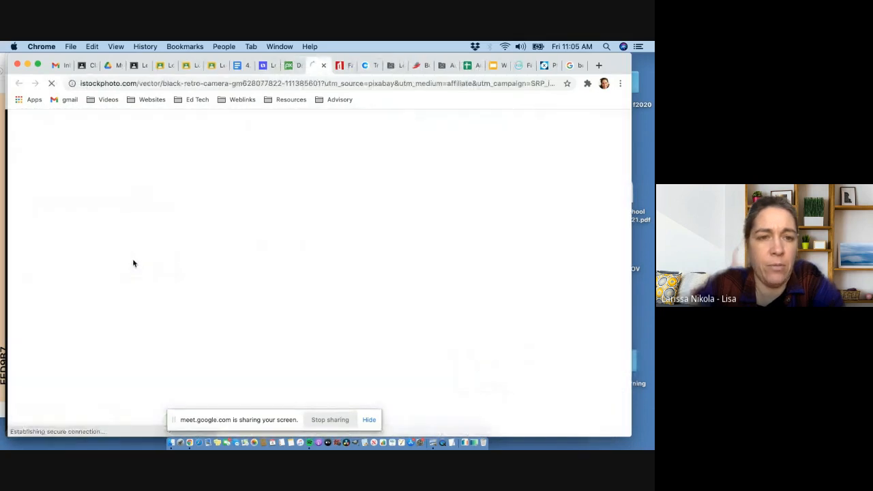
scroll(236, 324, down, 3)
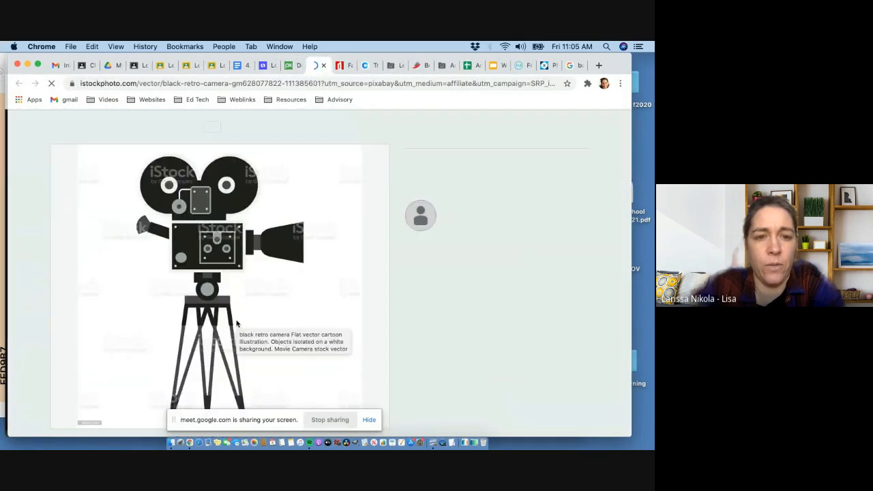
scroll(236, 323, down, 2)
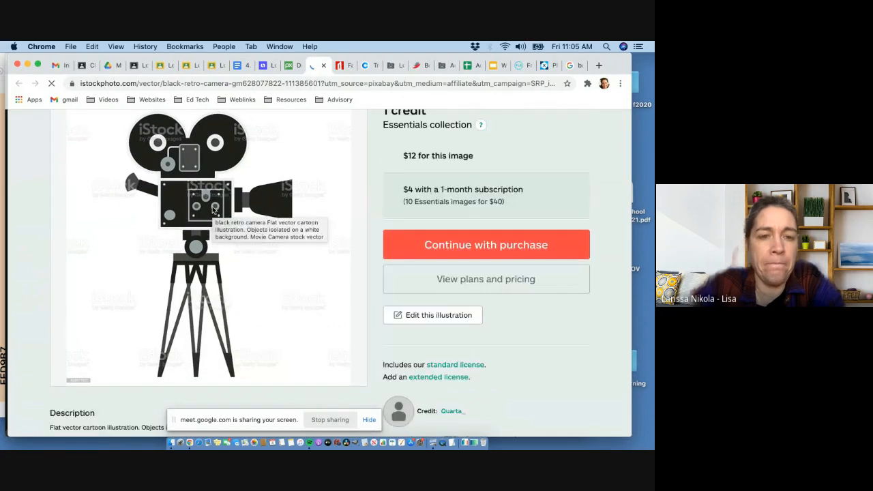
scroll(213, 211, up, 3)
scroll(213, 209, up, 1)
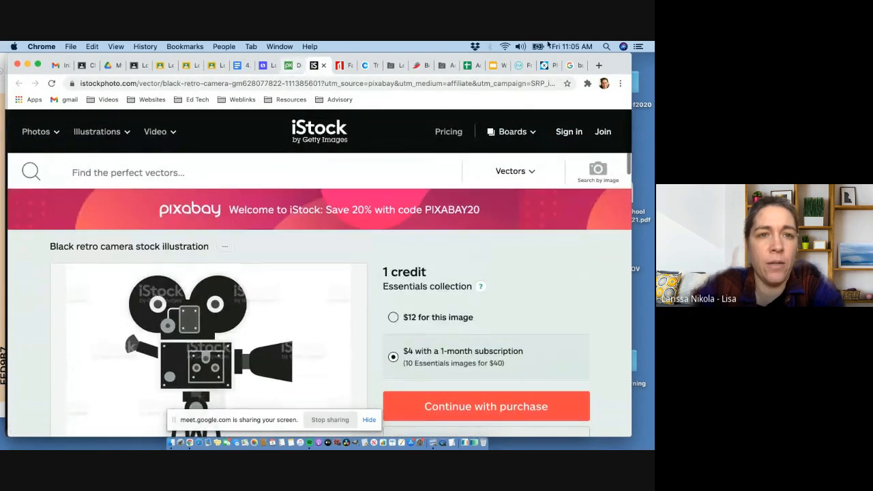
Step: Switch to the open Google Images butterfly search and replace its query with "videocamera"
key(super+9)
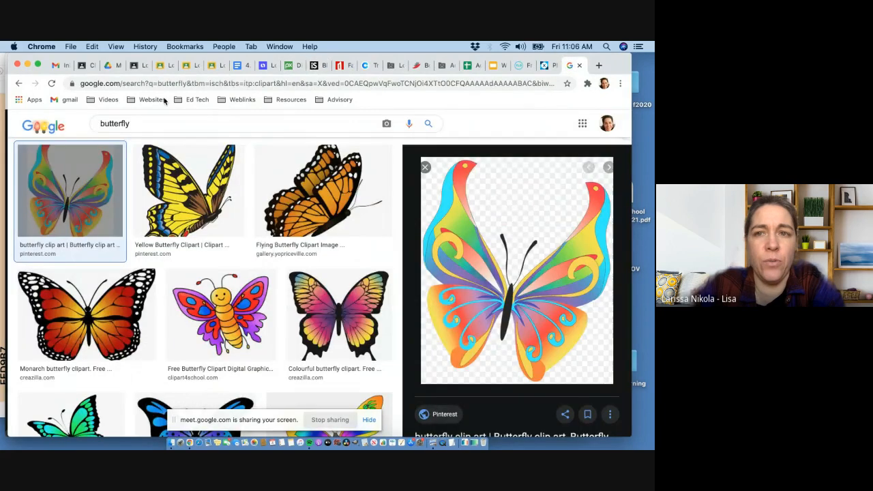
scroll(144, 186, up, 3)
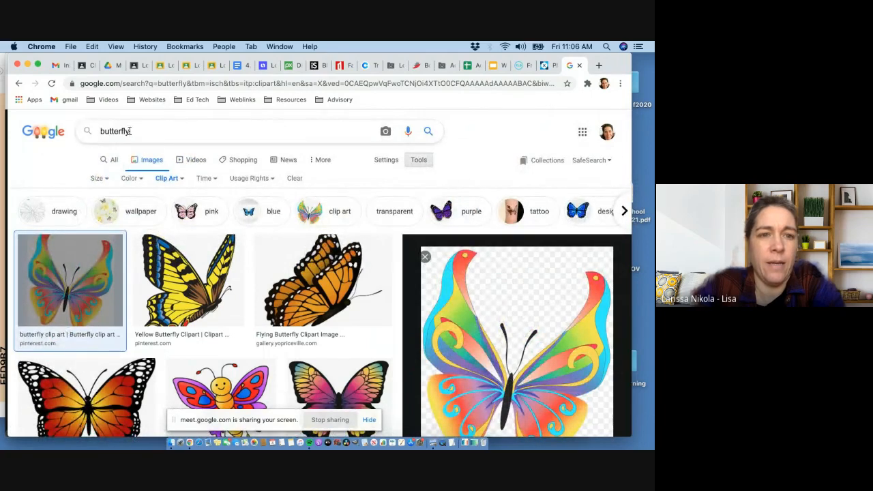
text(videocamera)
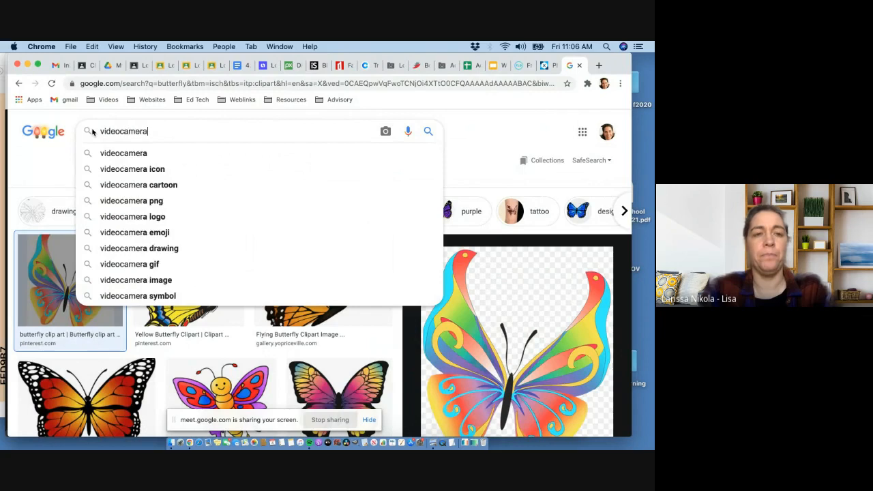
key(Return)
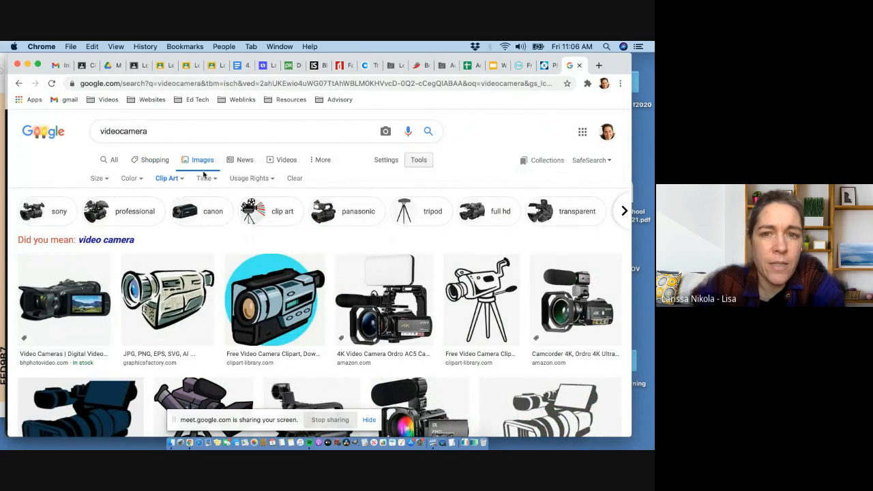
Step: Filter the videocamera images by the Line Drawing type and look through the results
click(420, 165)
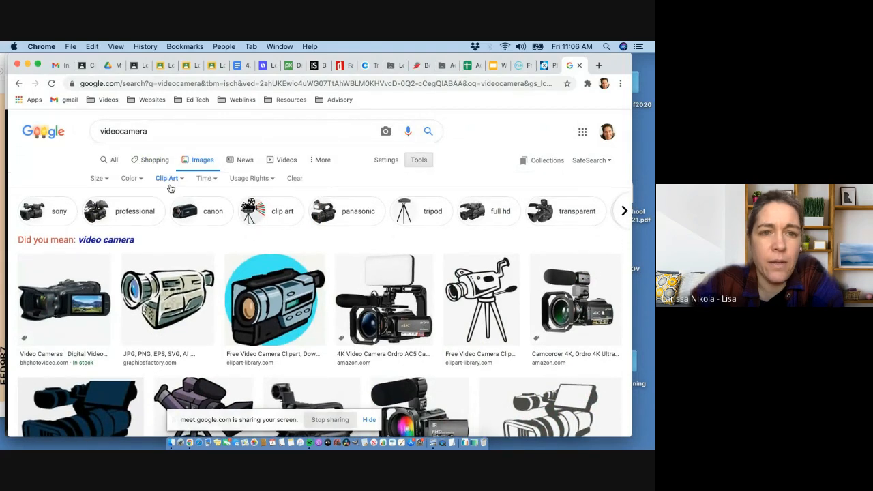
click(168, 178)
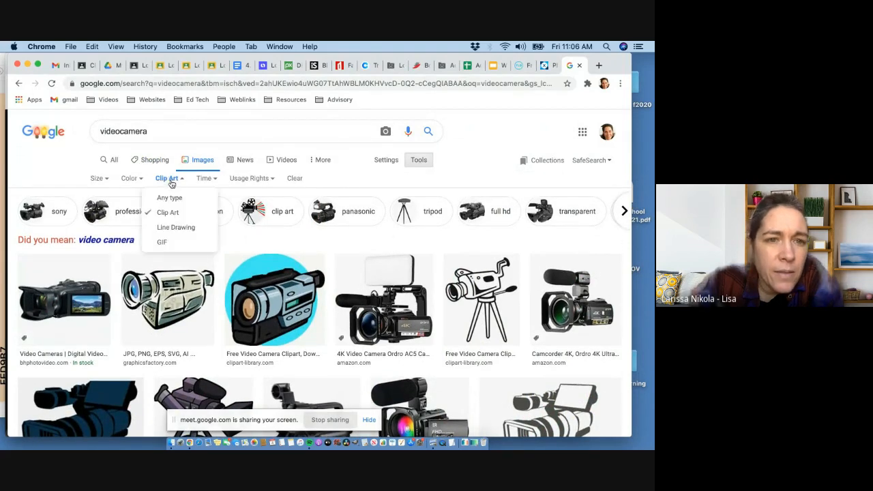
click(173, 228)
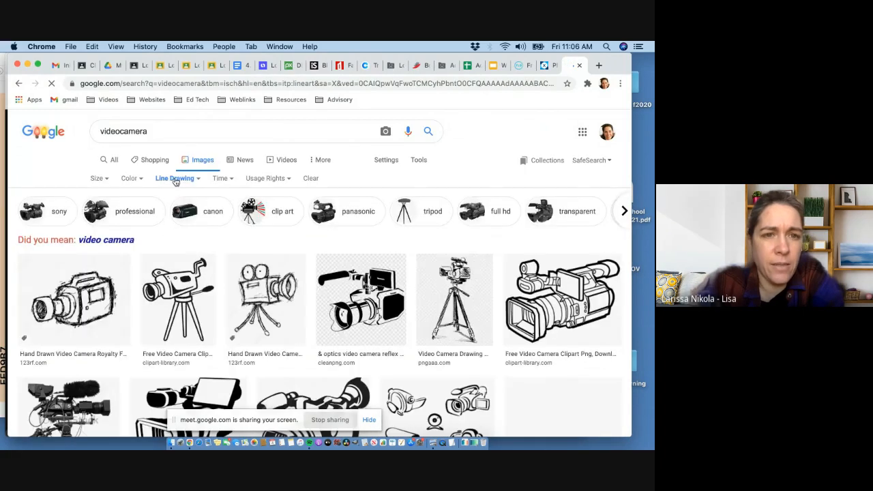
scroll(161, 329, down, 2)
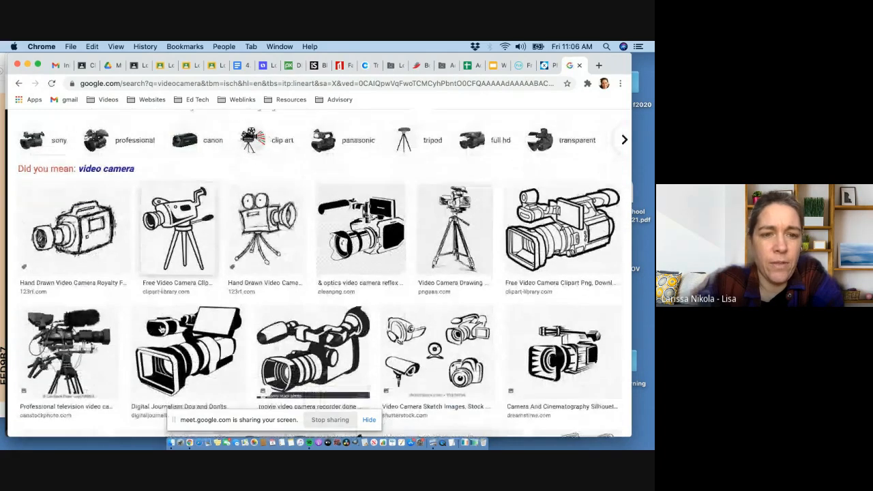
scroll(162, 329, up, 2)
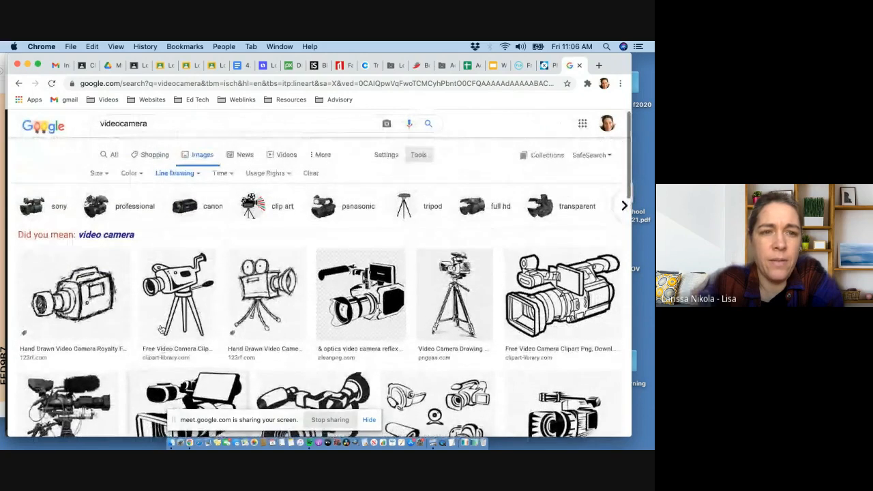
Step: Set the image type filter to Clip Art and browse the videocamera results for a logo image
click(176, 178)
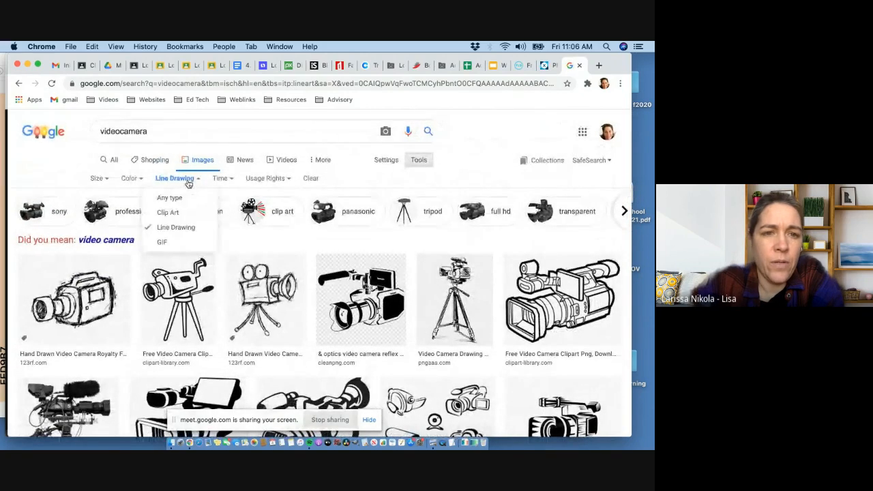
click(178, 216)
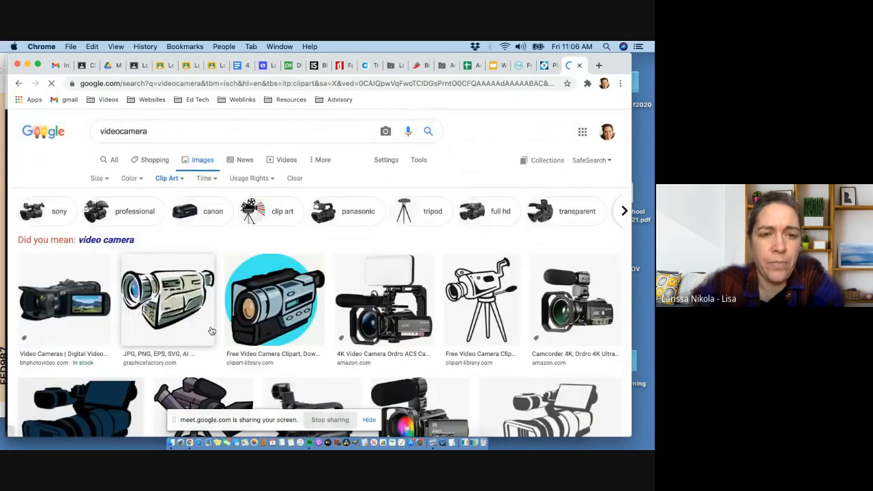
scroll(212, 331, down, 3)
scroll(211, 330, down, 6)
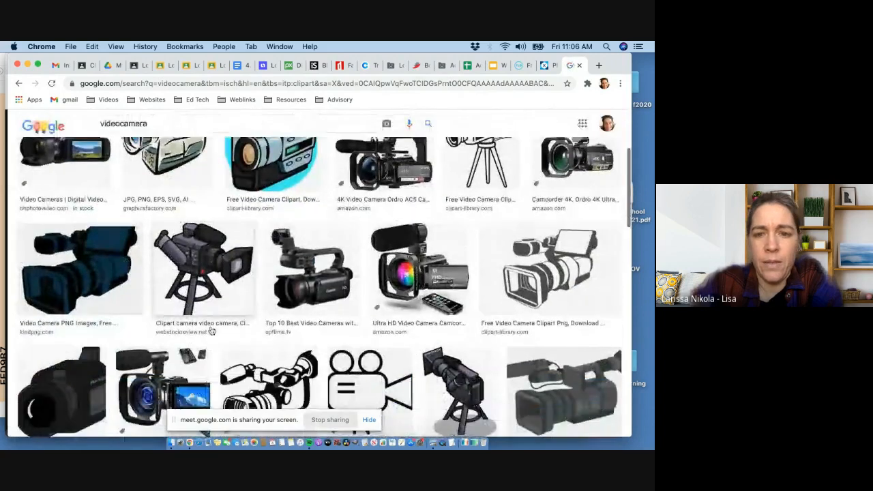